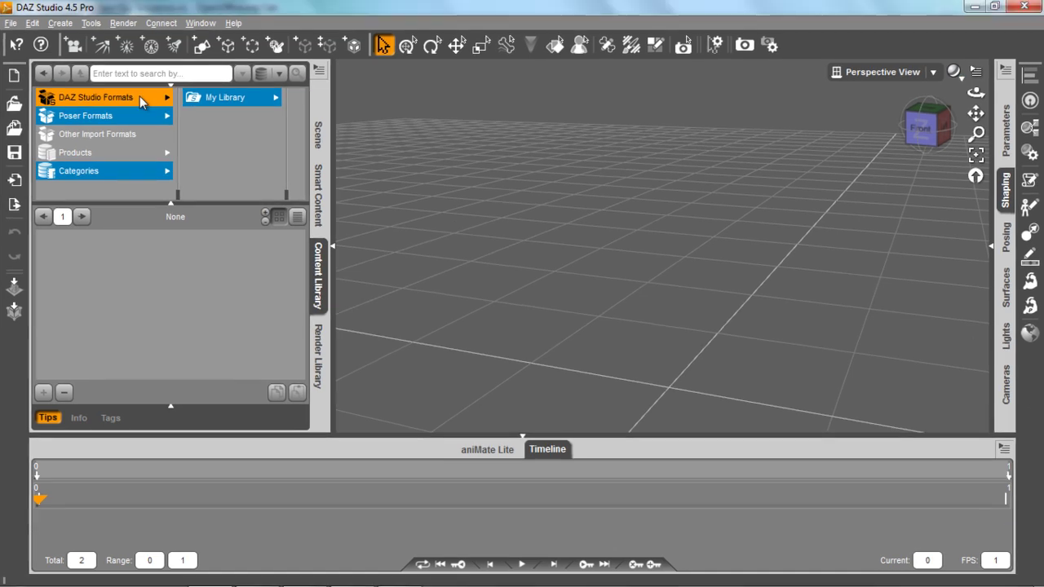
Load the Genesis figure from the People folder of My Library into the scene.
click(224, 96)
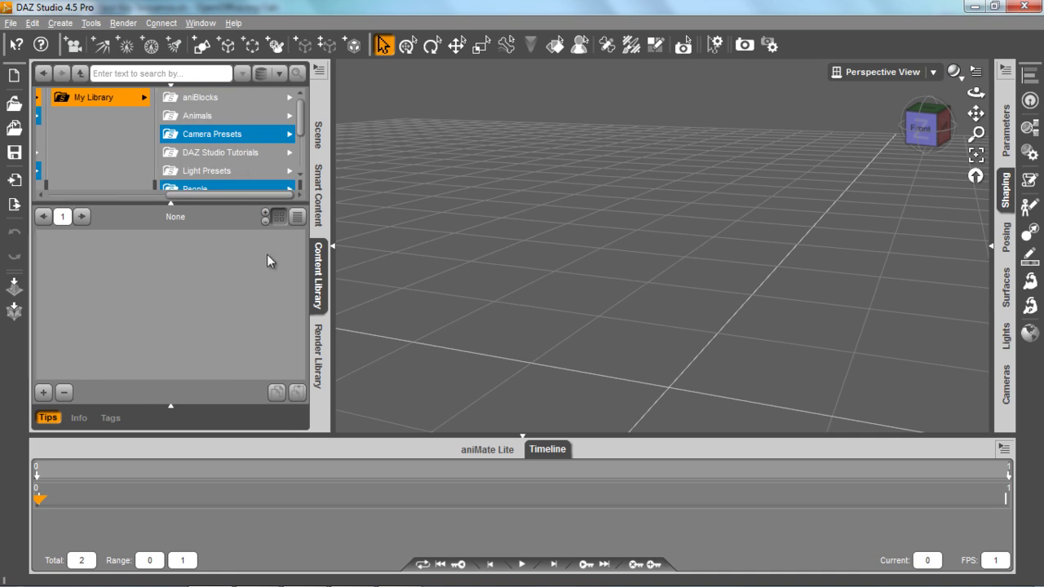
click(220, 188)
click(241, 104)
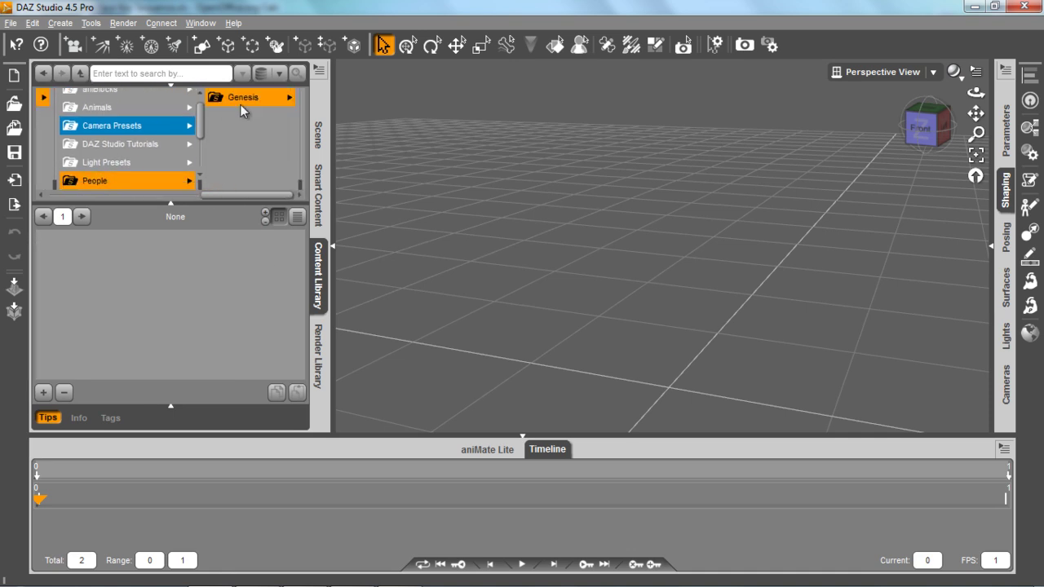
double_click(89, 254)
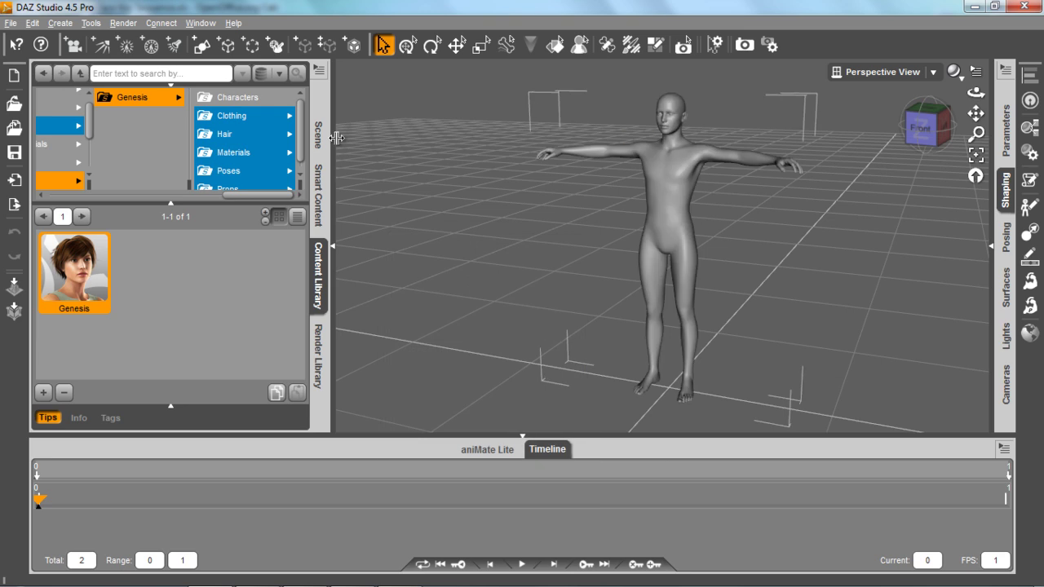
Apply the Sample Jeremy - No Gen material preset from the Genesis materials to the figure.
scroll(299, 142, down, 1)
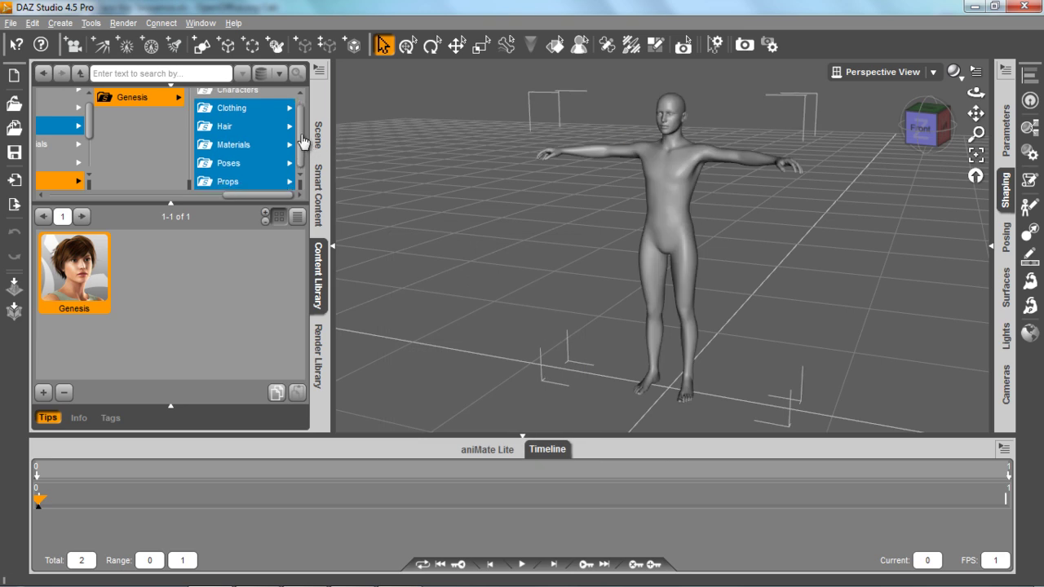
click(253, 144)
scroll(292, 295, down, 1)
double_click(75, 294)
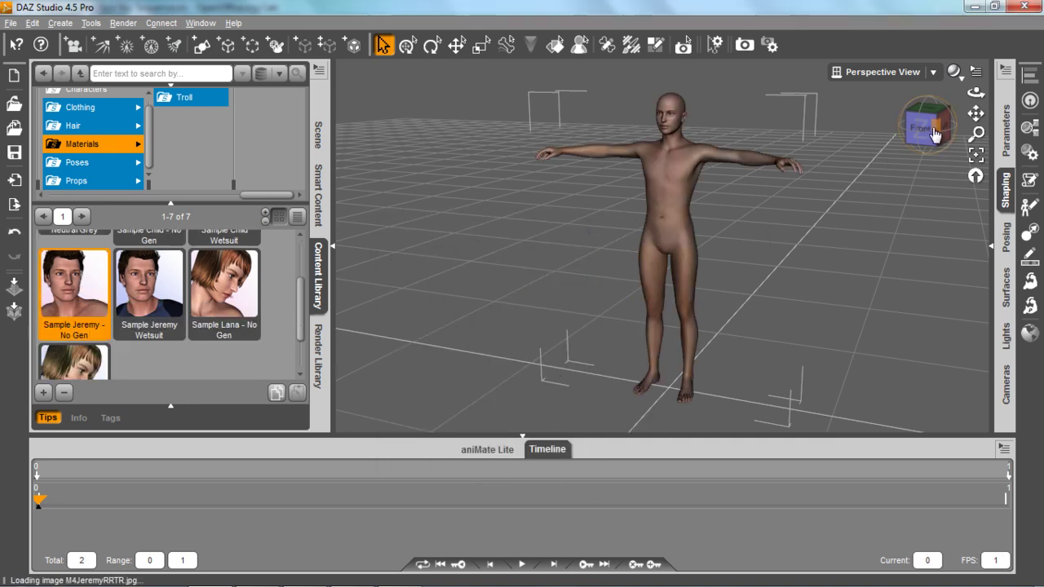
drag(934, 135, 804, 140)
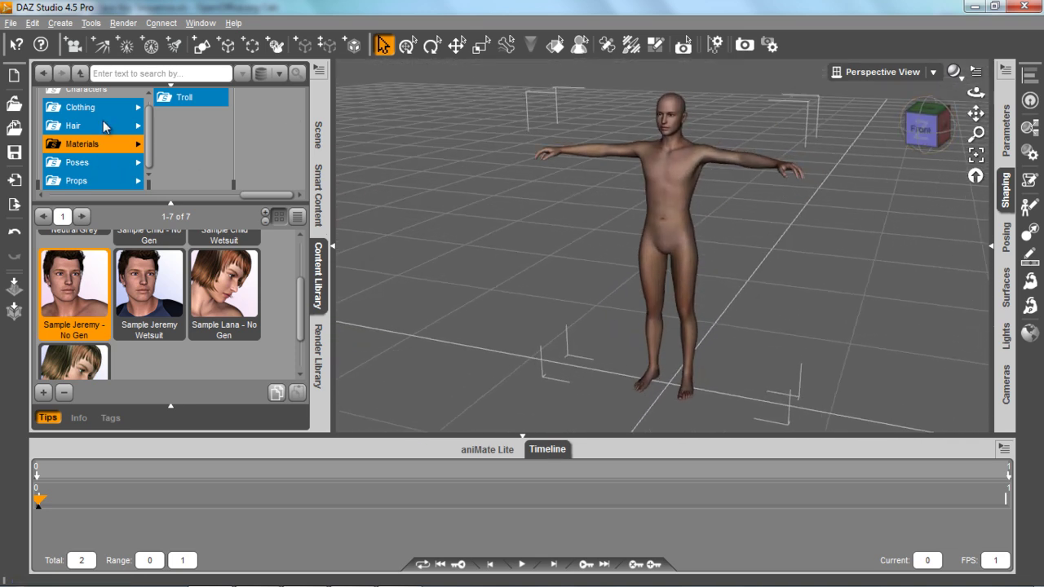
Dress the figure in the Casual Wear Surf Shorts from the Genesis clothing library.
click(92, 110)
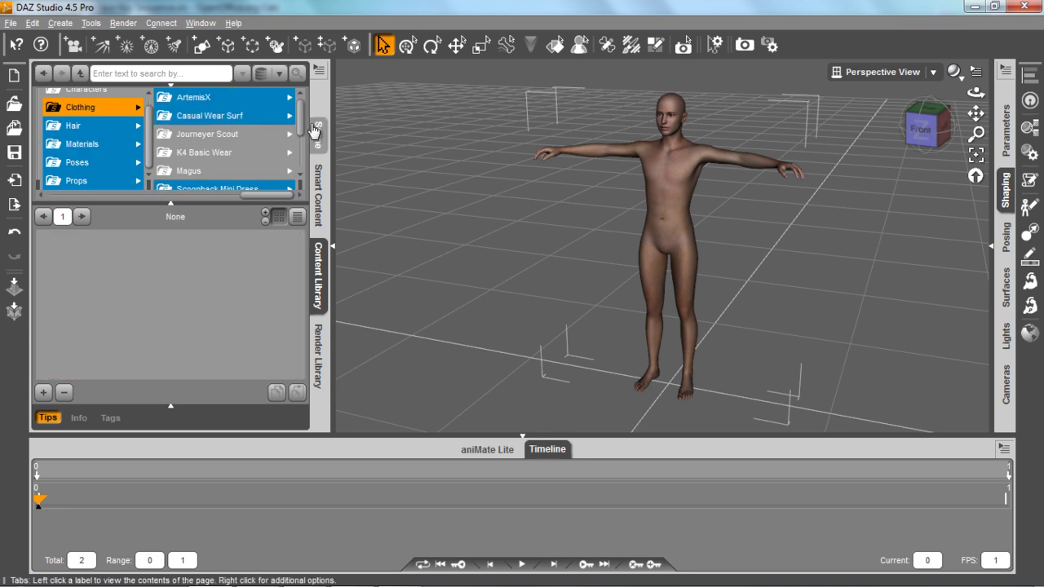
click(213, 117)
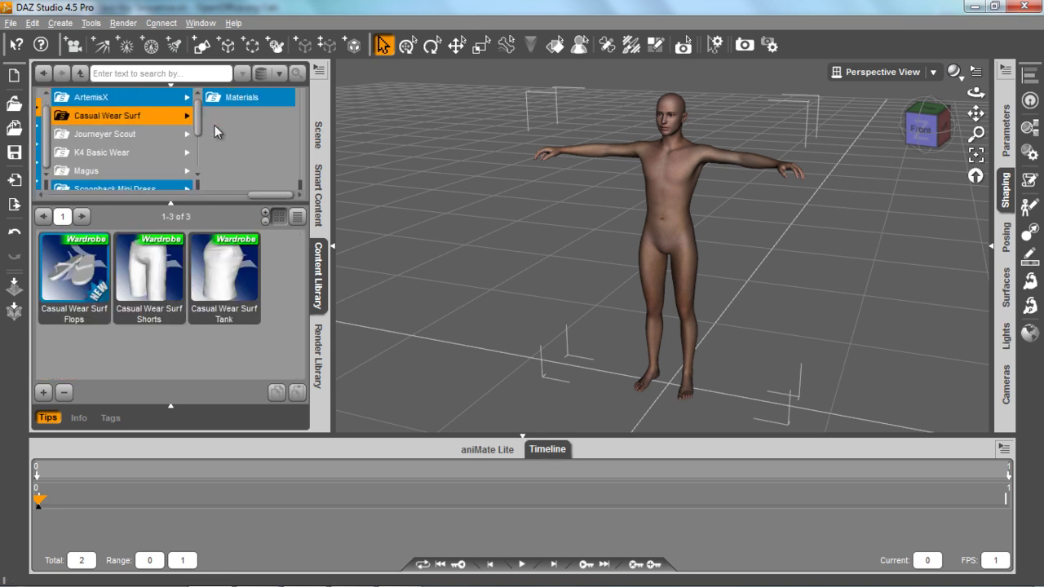
double_click(155, 276)
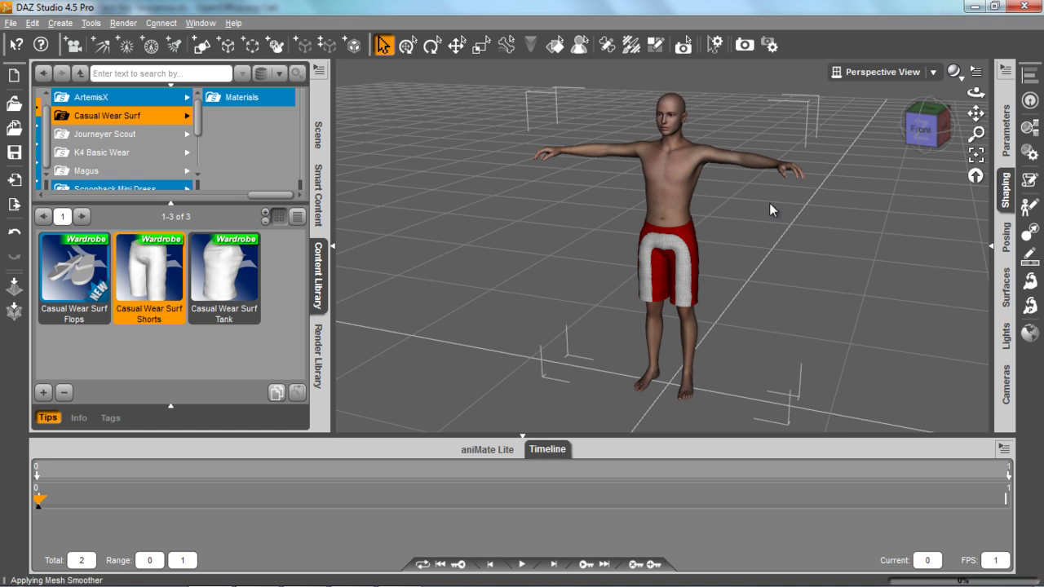
click(926, 124)
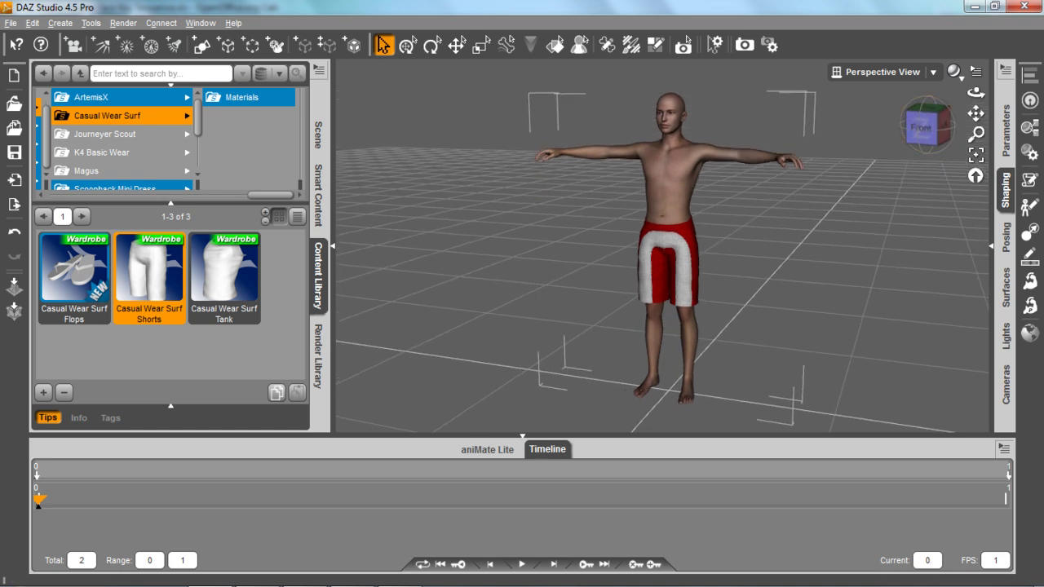
Set the figure's Bodybuilder shaping morph to 0.67.
click(992, 253)
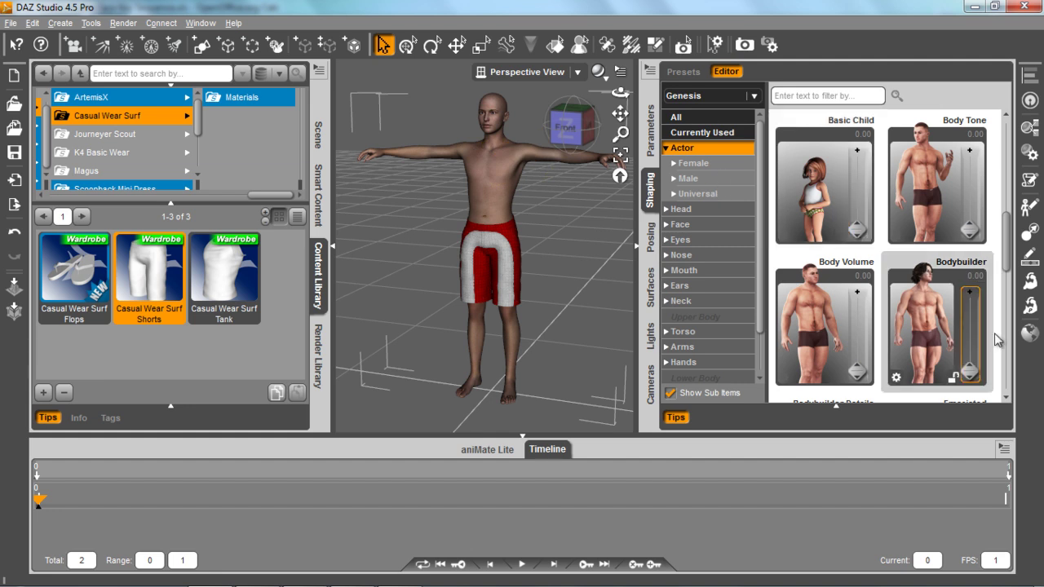
drag(971, 370, 972, 322)
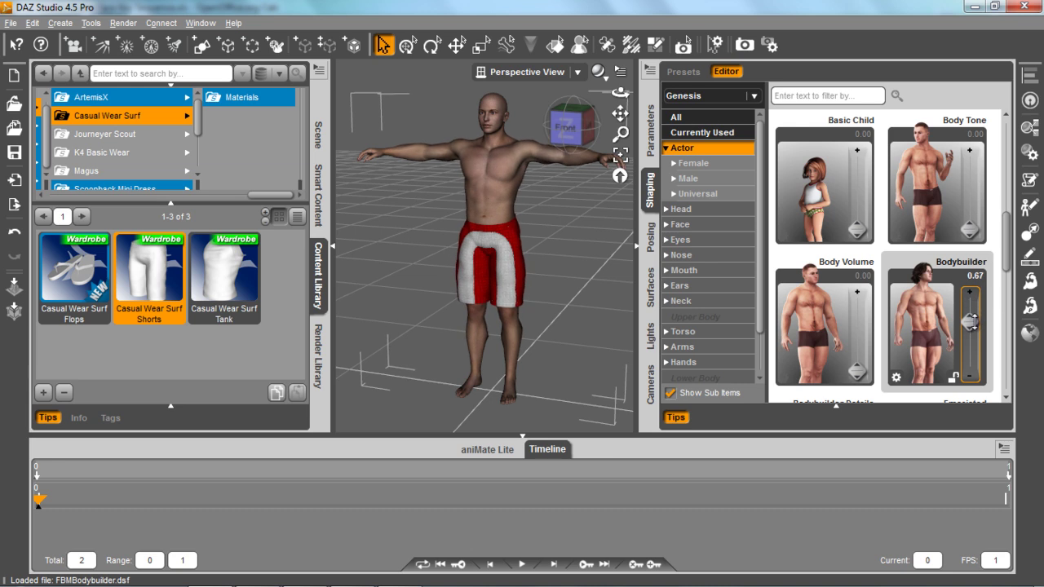
click(637, 249)
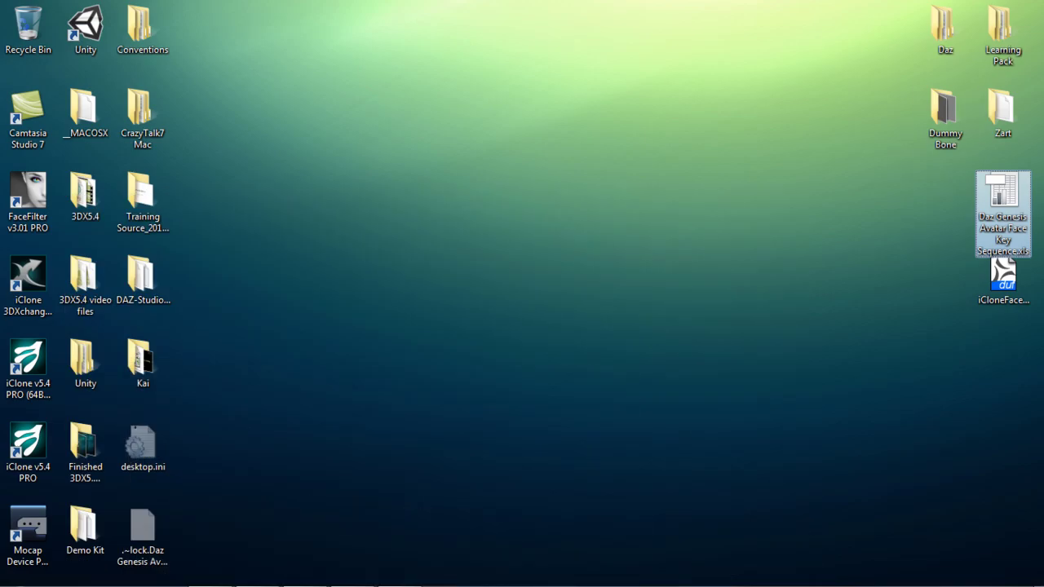
Load the iCloneFaceKey.duf preset from the desktop onto the Genesis figure, adding the required frames to the timeline.
click(1012, 275)
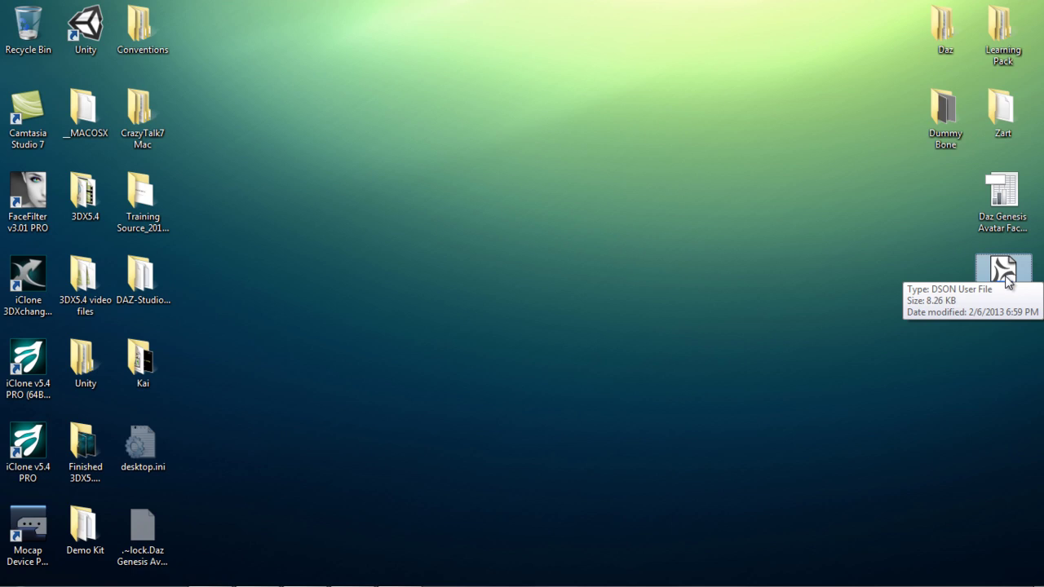
drag(1013, 274, 781, 291)
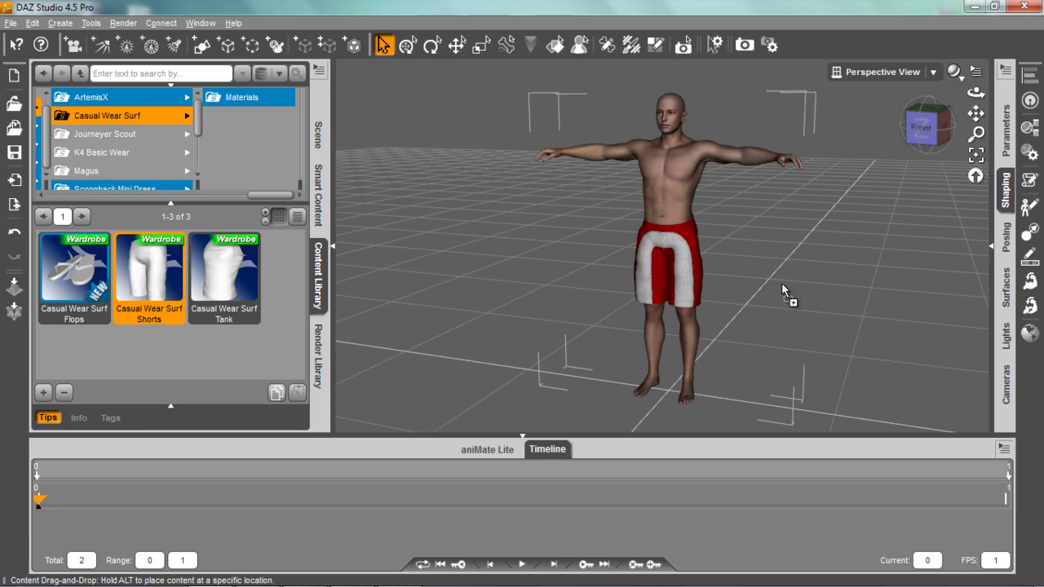
drag(703, 146, 673, 110)
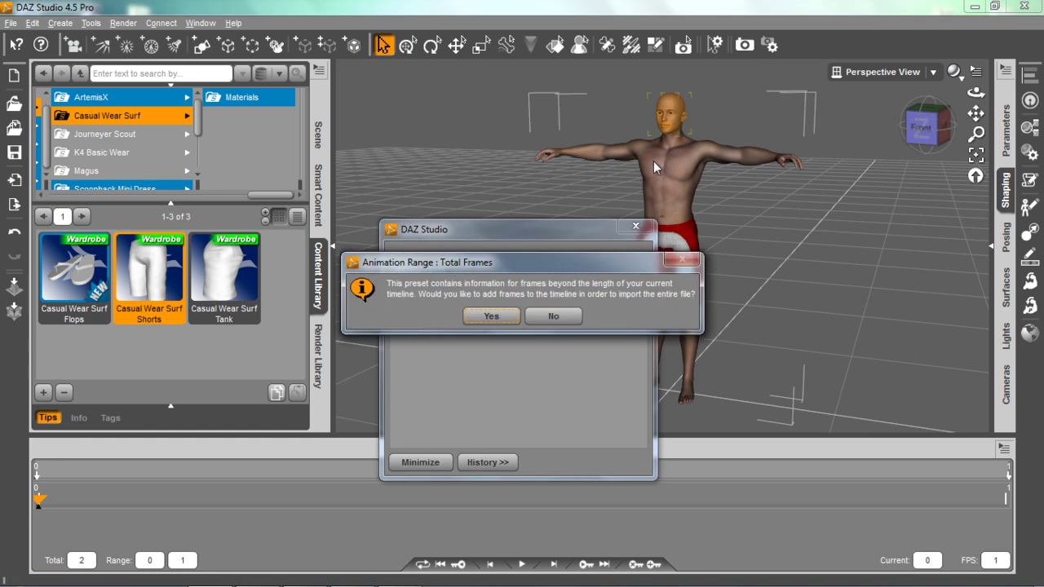
click(500, 316)
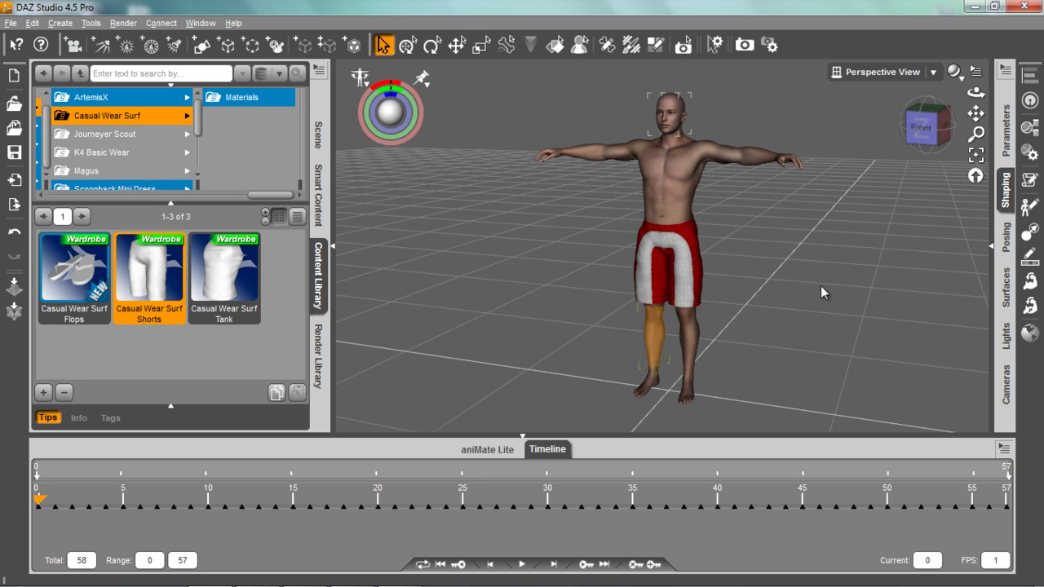
Preview the facial keys on the head up to frame 54 and check the Face Key Sequence spreadsheet in OpenOffice.org Calc.
click(975, 155)
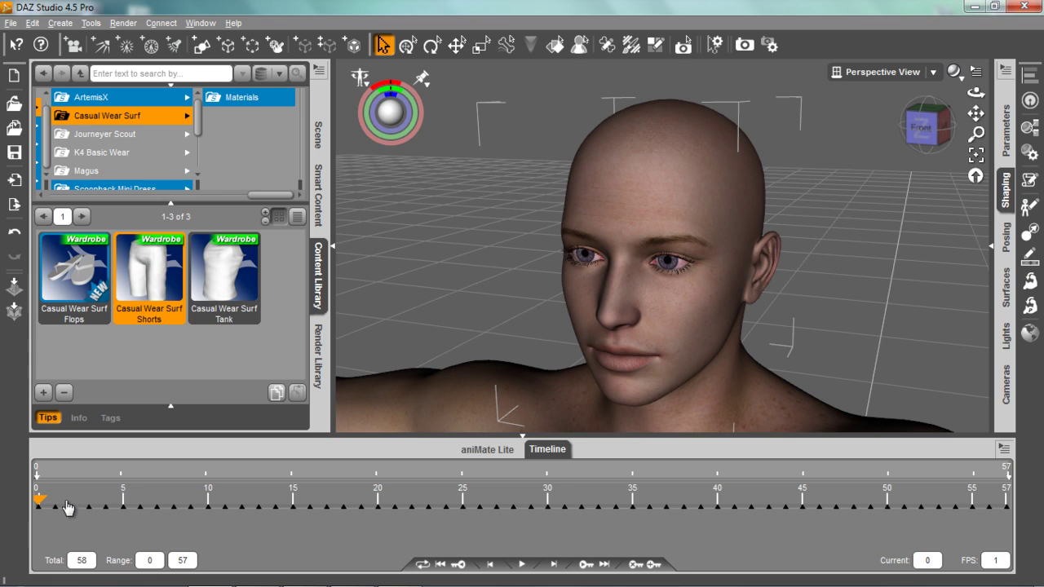
drag(38, 503, 953, 502)
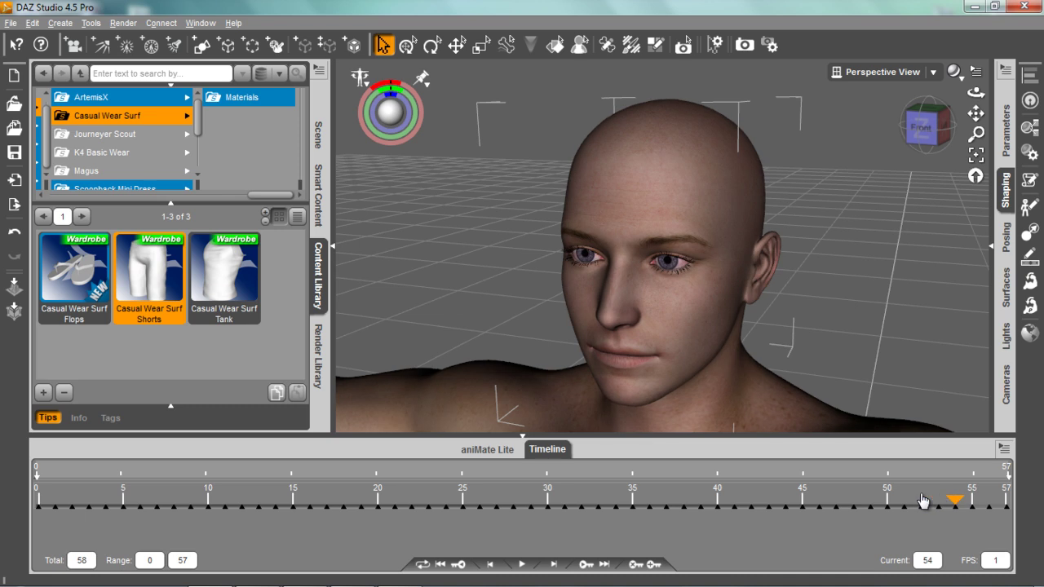
key(alt+Tab)
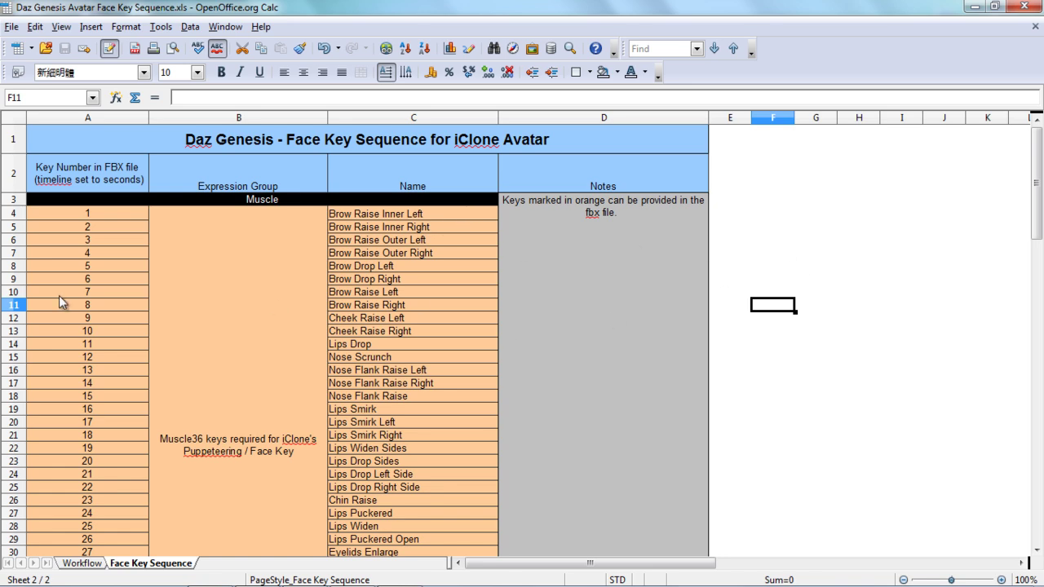
click(97, 269)
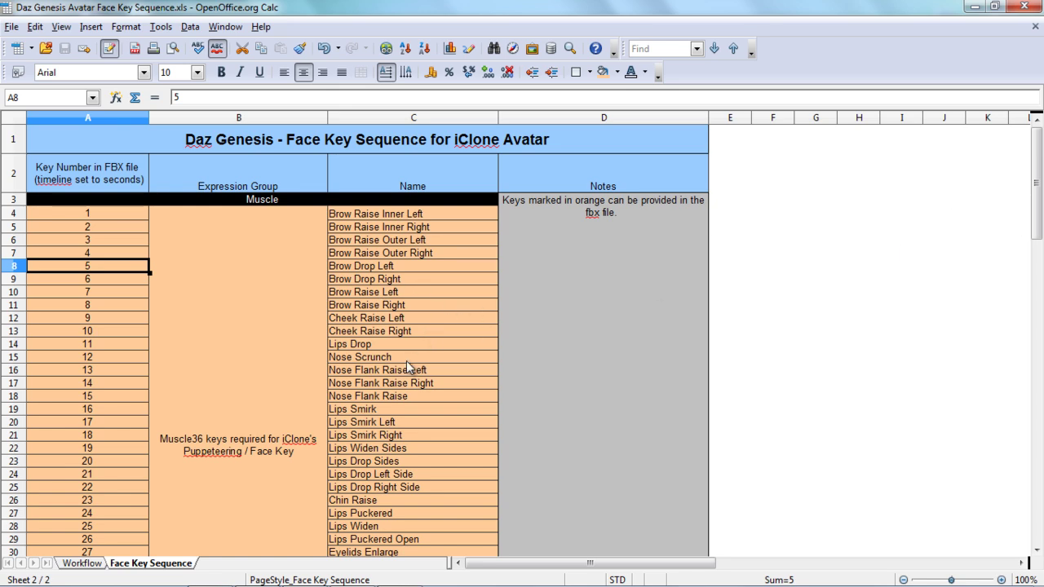
key(alt+Tab)
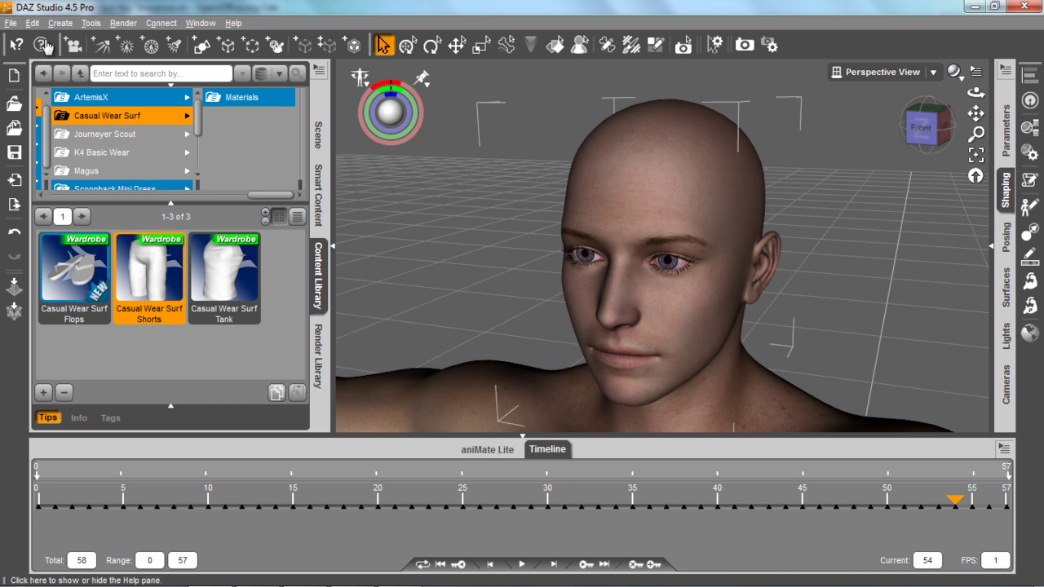
Start an Autodesk FBX export of the scene in DAZ Studio to the desktop, named beachdude.
click(10, 23)
click(72, 175)
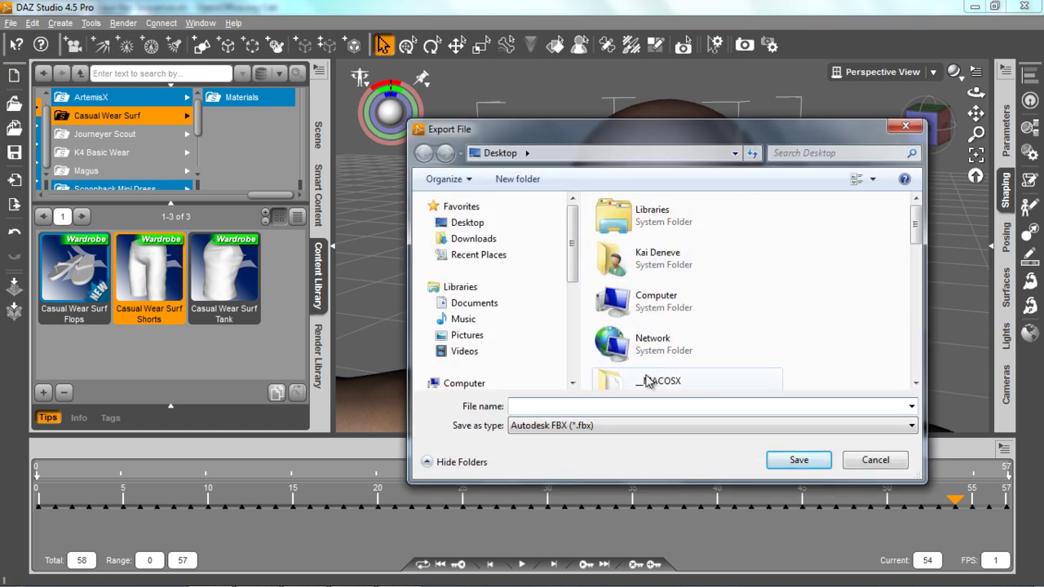
text(beachdude)
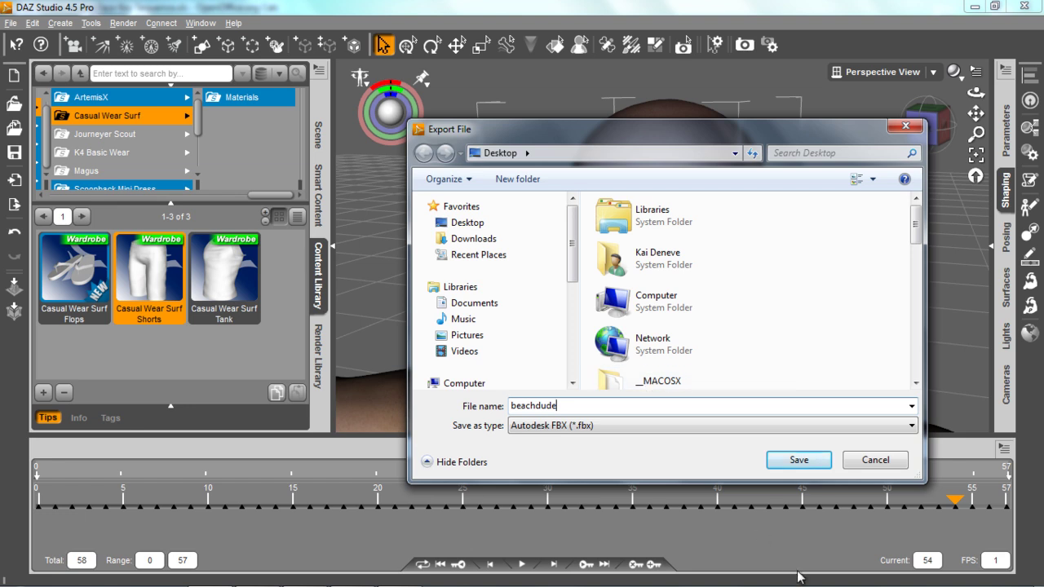
click(811, 460)
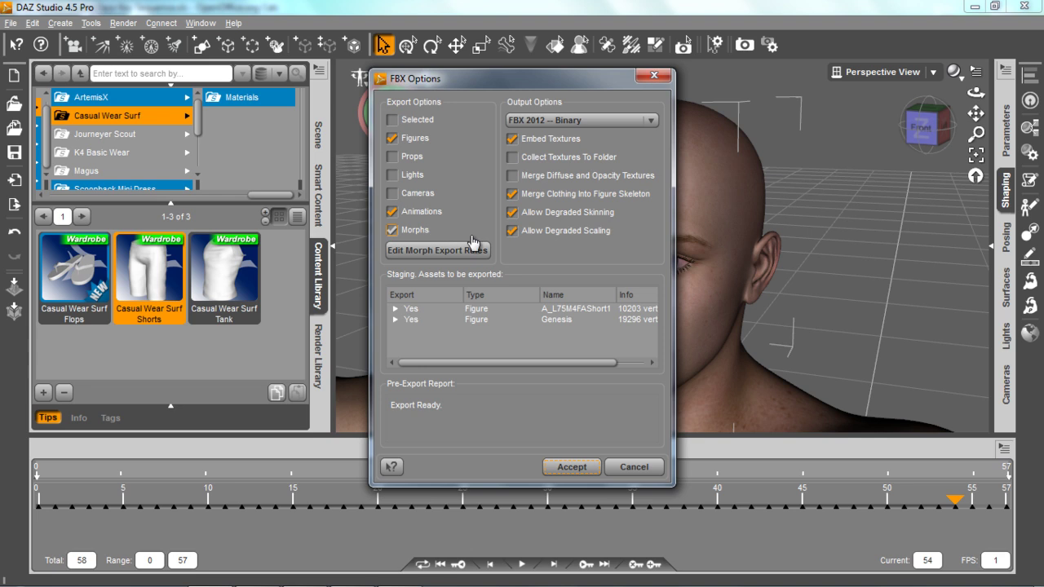
Check the morph export rules and accept the FBX options to export the figure with animations and morphs.
click(445, 254)
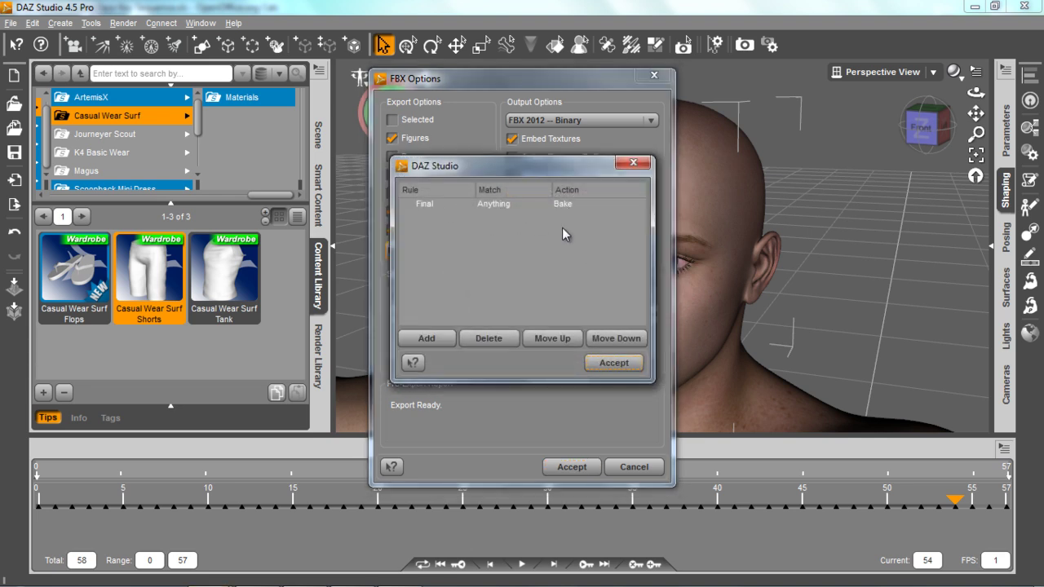
click(617, 364)
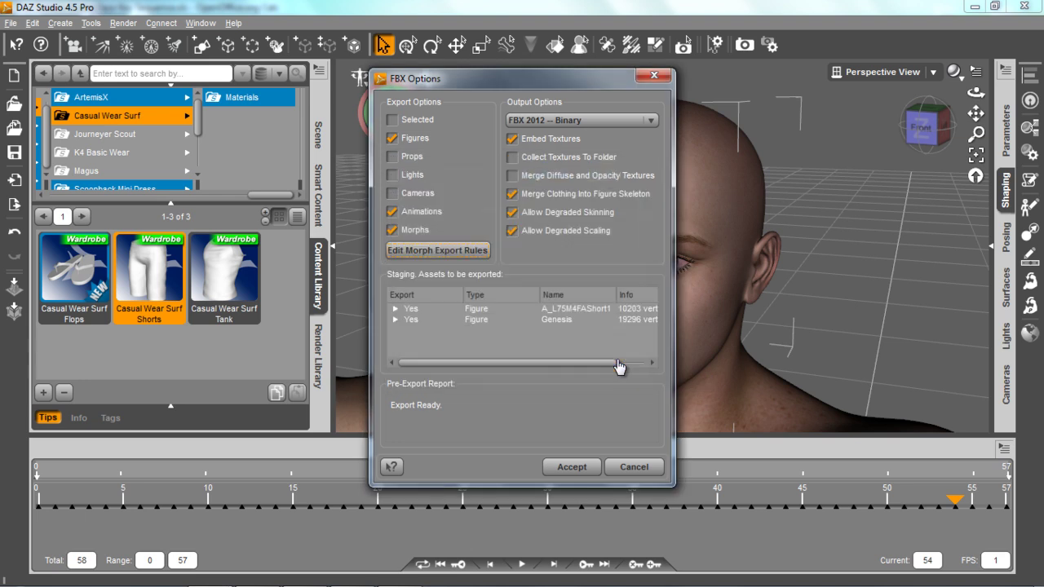
click(572, 467)
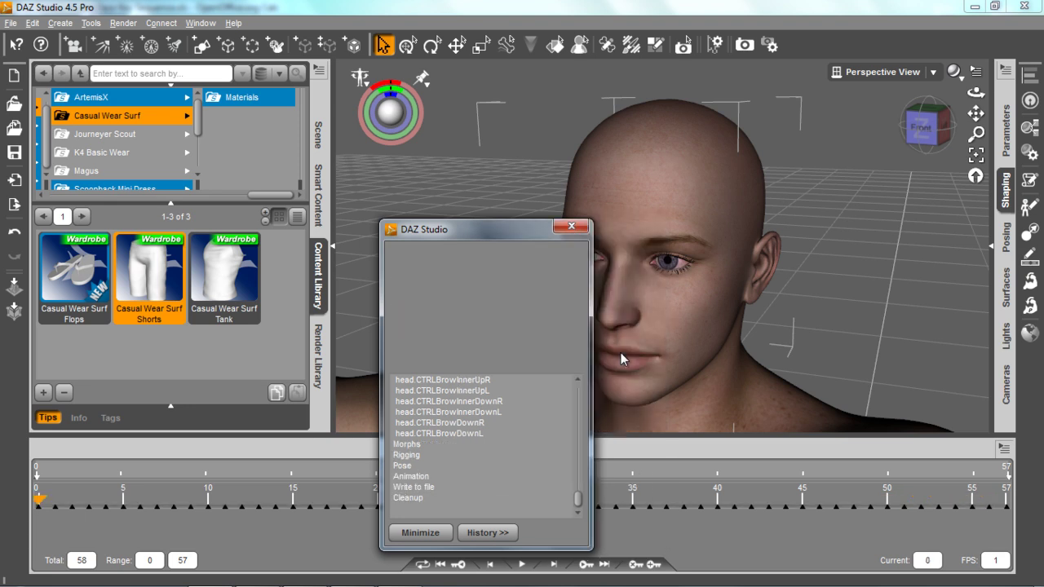
Minimize DAZ Studio and bring the beachdude FBX file from the desktop into iClone 3DXchange5.
click(973, 8)
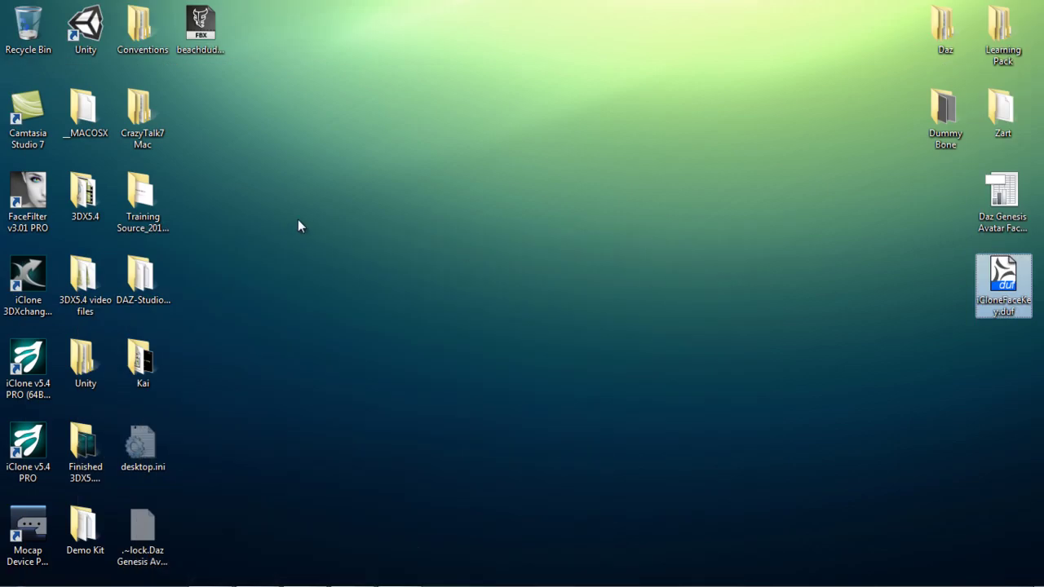
click(299, 220)
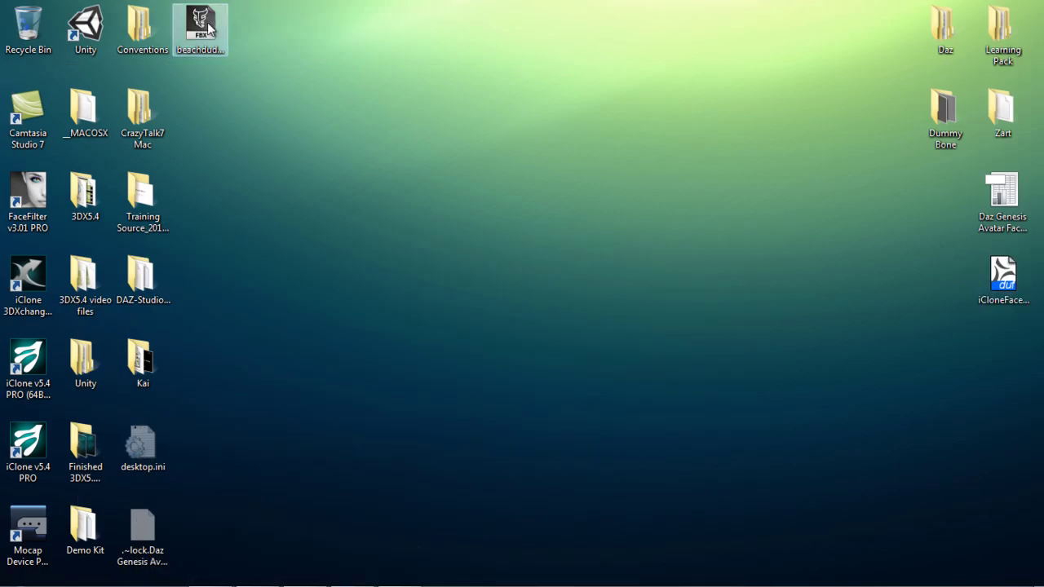
drag(200, 23, 543, 330)
key(alt+Tab)
key(alt+Tab)
key(alt+Tab)
key(alt+Tab)
key(alt+Tab)
key(alt+Tab)
key(alt+Tab)
key(alt+Tab)
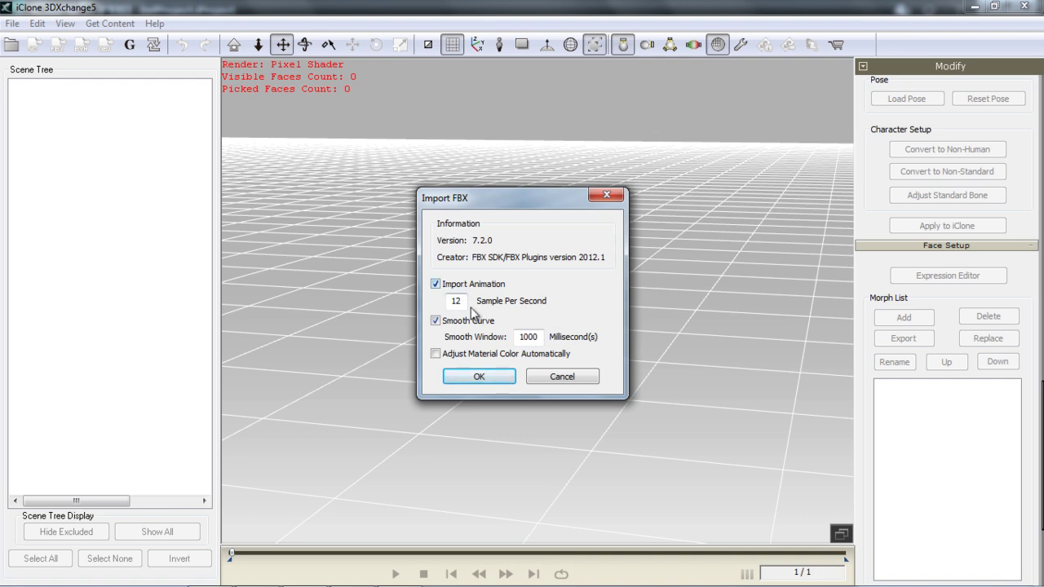
Import the FBX with animation at 12 samples per second and convert the Genesis character to a non-standard talking character.
click(481, 377)
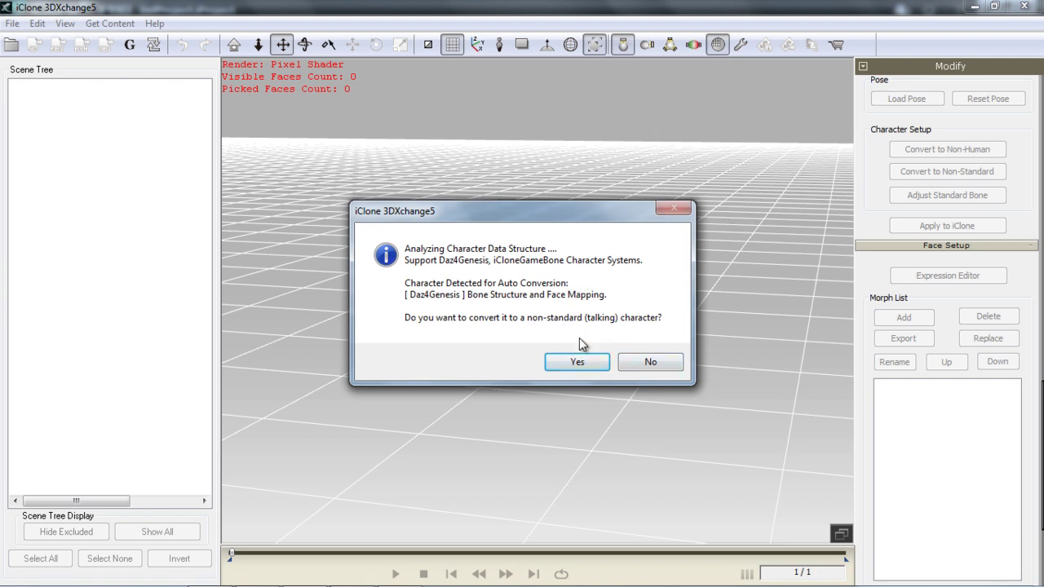
click(576, 364)
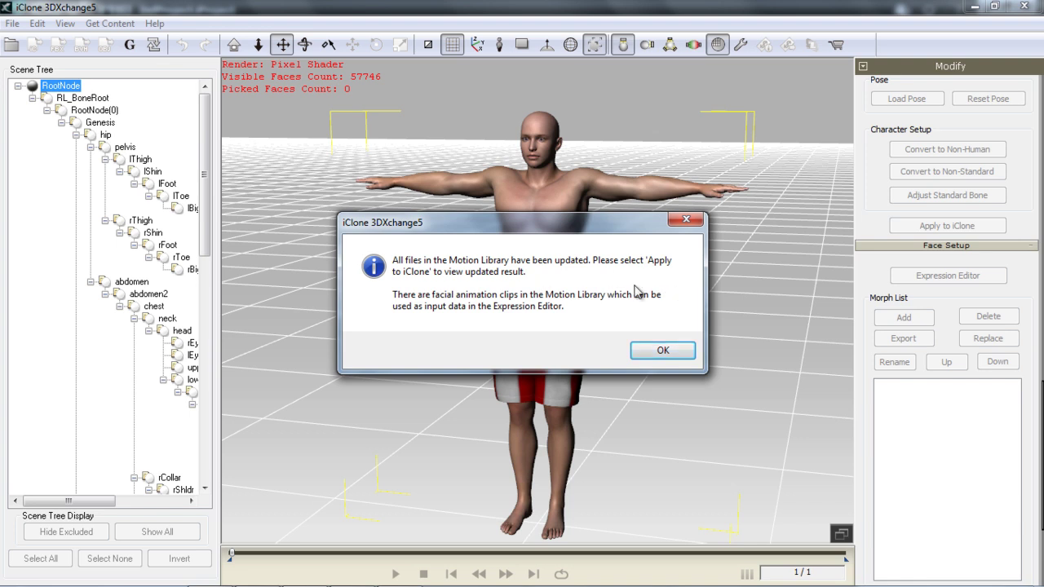
click(664, 349)
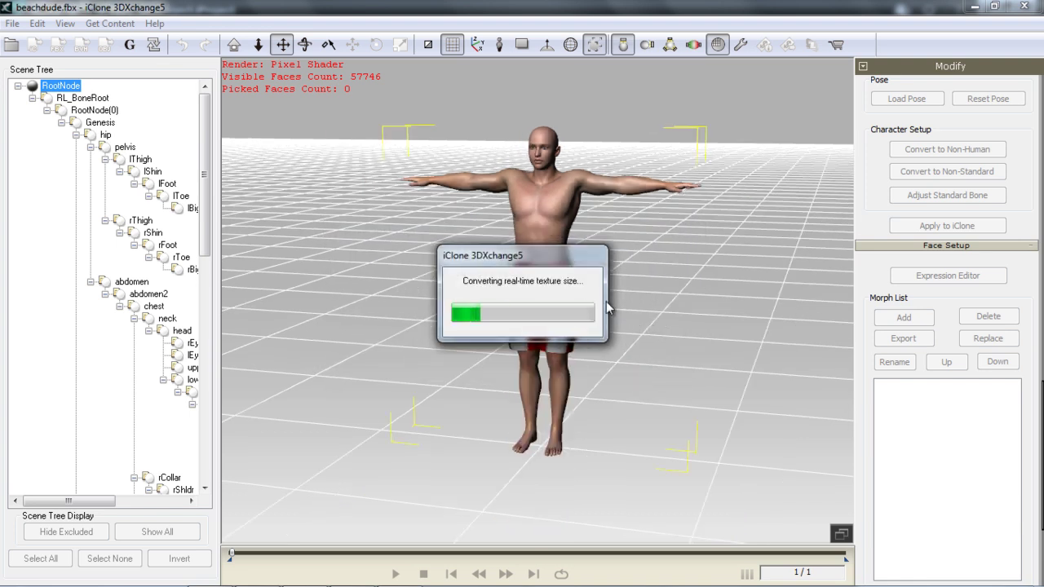
Inspect the imported character's head and upper body from the front.
right_drag(618, 234, 613, 261)
scroll(535, 166, up, 3)
scroll(535, 166, down, 3)
right_drag(509, 289, 734, 343)
scroll(734, 343, up, 2)
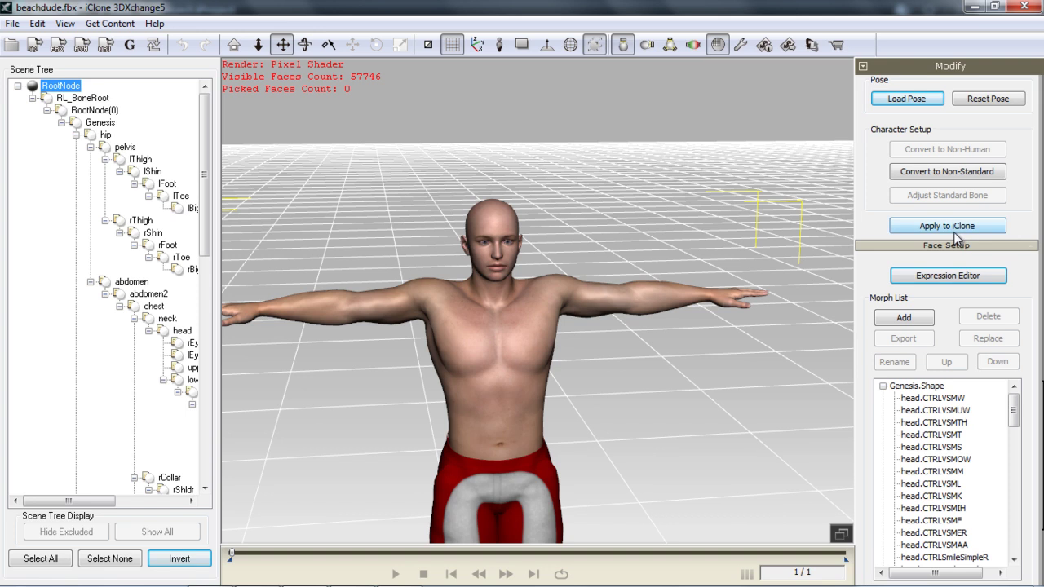
Open the Expression Editor for the imported character's face.
right_drag(546, 335, 541, 347)
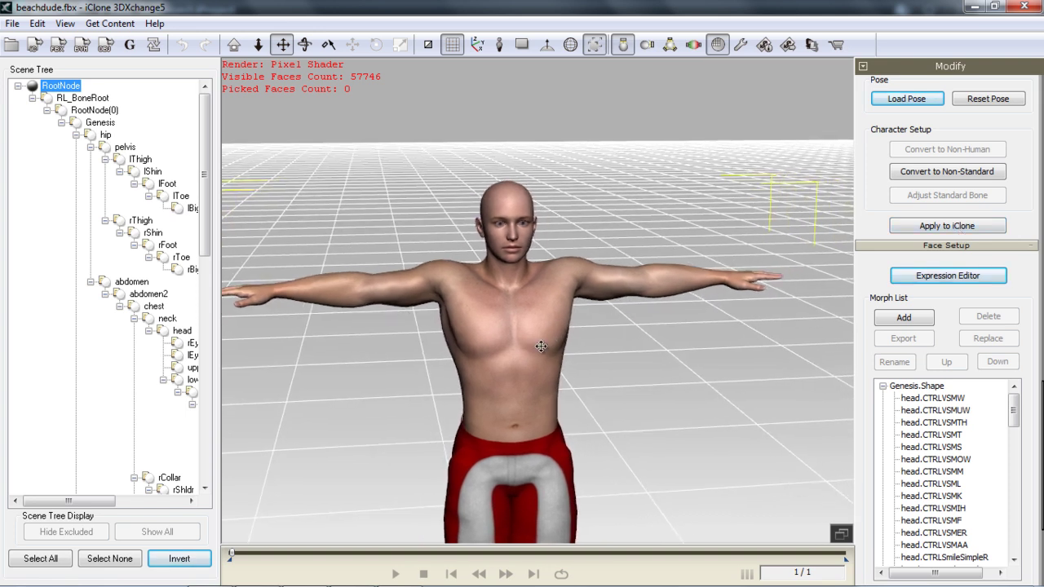
right_drag(638, 365, 501, 410)
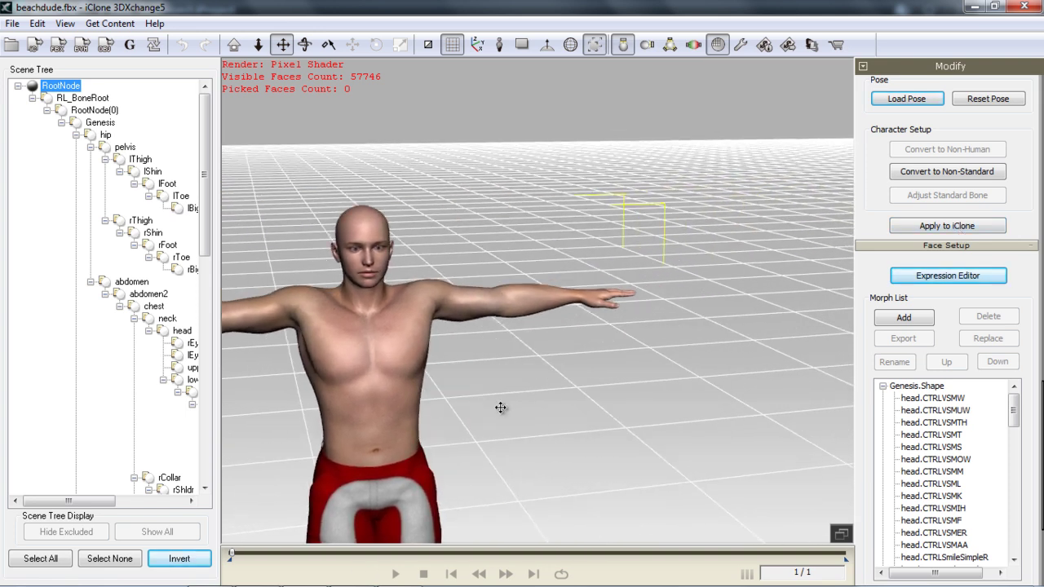
scroll(501, 410, up, 3)
right_drag(478, 349, 545, 389)
click(949, 276)
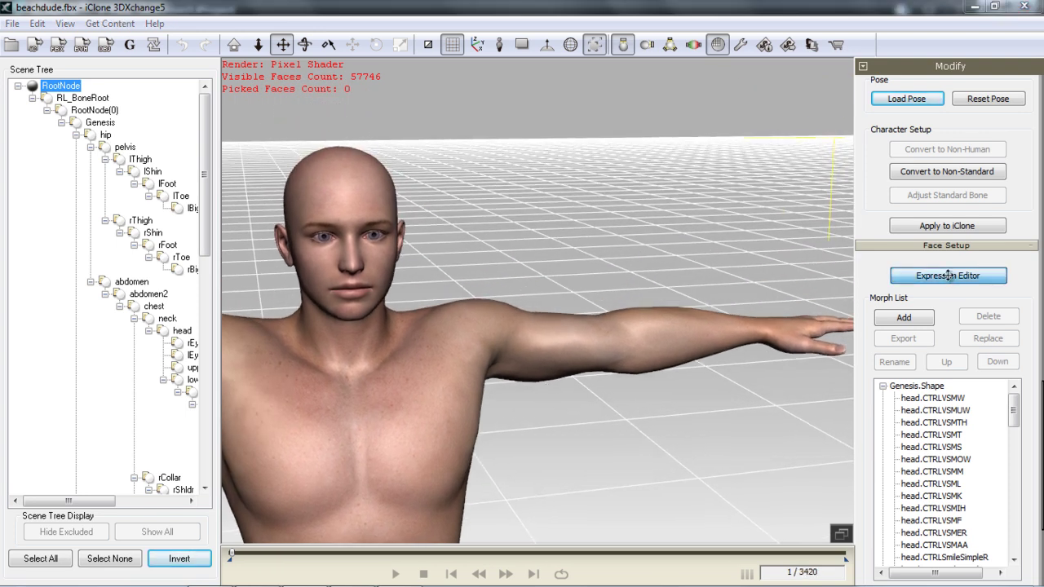
scroll(391, 423, up, 3)
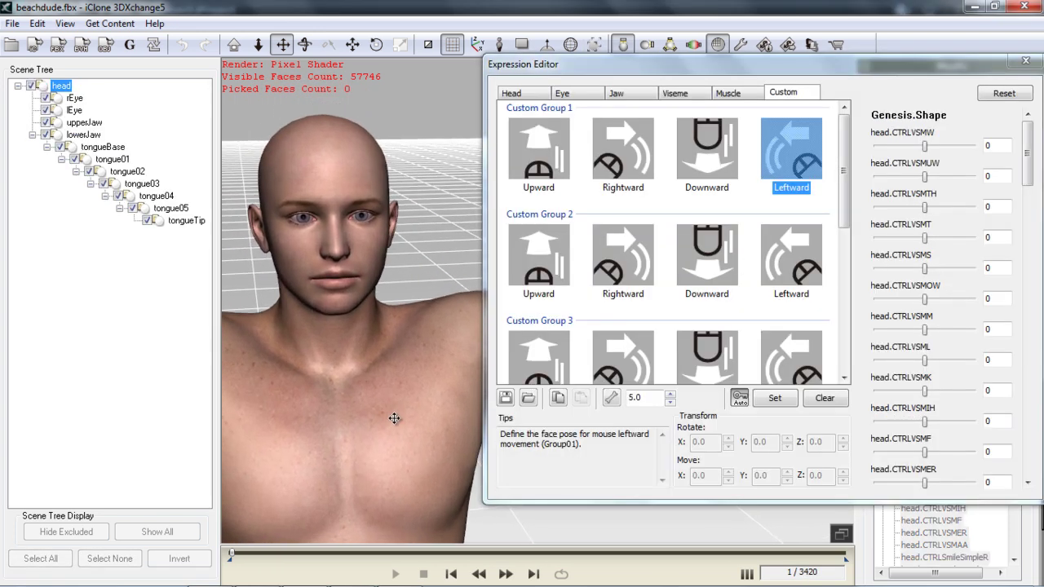
Preview the head orientation poses (Upward, Downward, Leftward, Rightward) and both head tilts on the character.
click(526, 95)
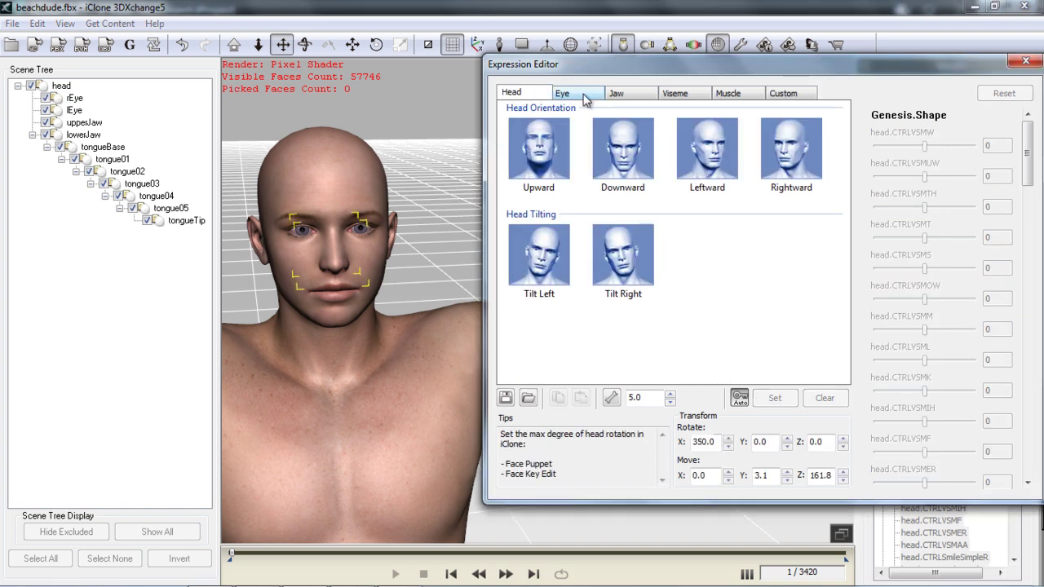
click(553, 143)
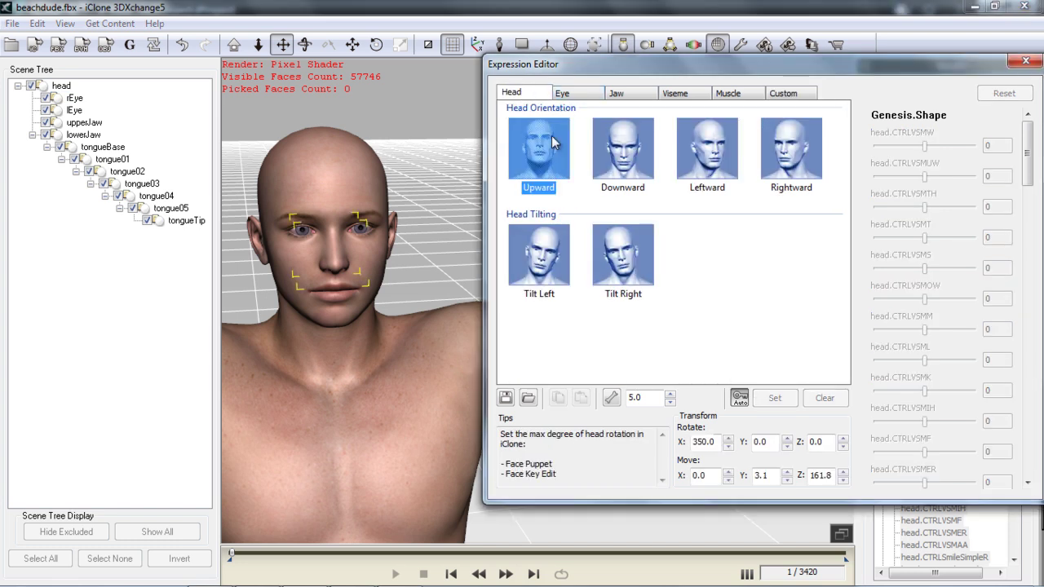
click(617, 151)
click(705, 164)
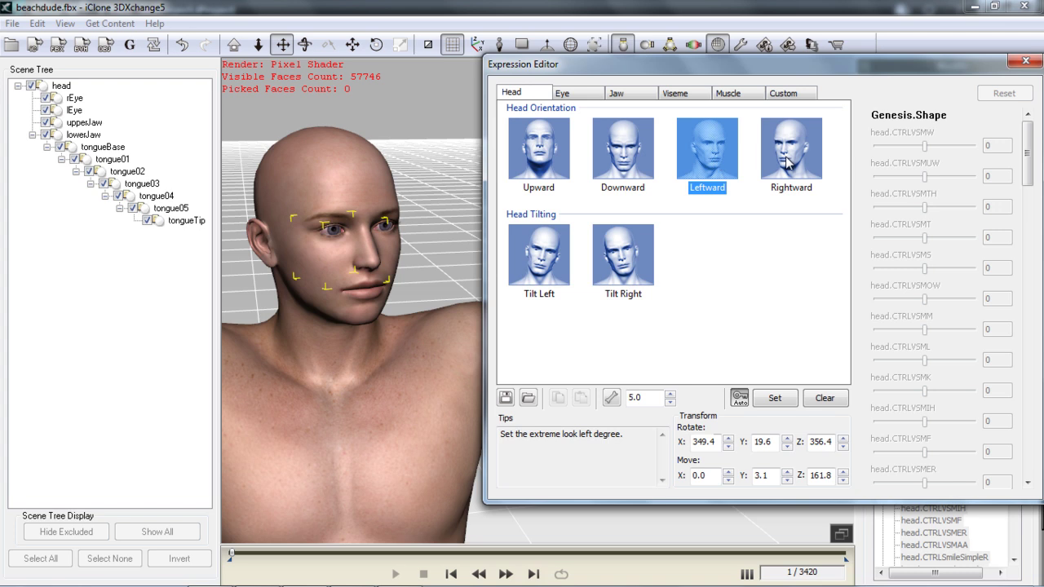
click(790, 163)
click(616, 274)
click(563, 261)
Preview eye rotation poses for both eyes and for the left eye separately.
click(571, 92)
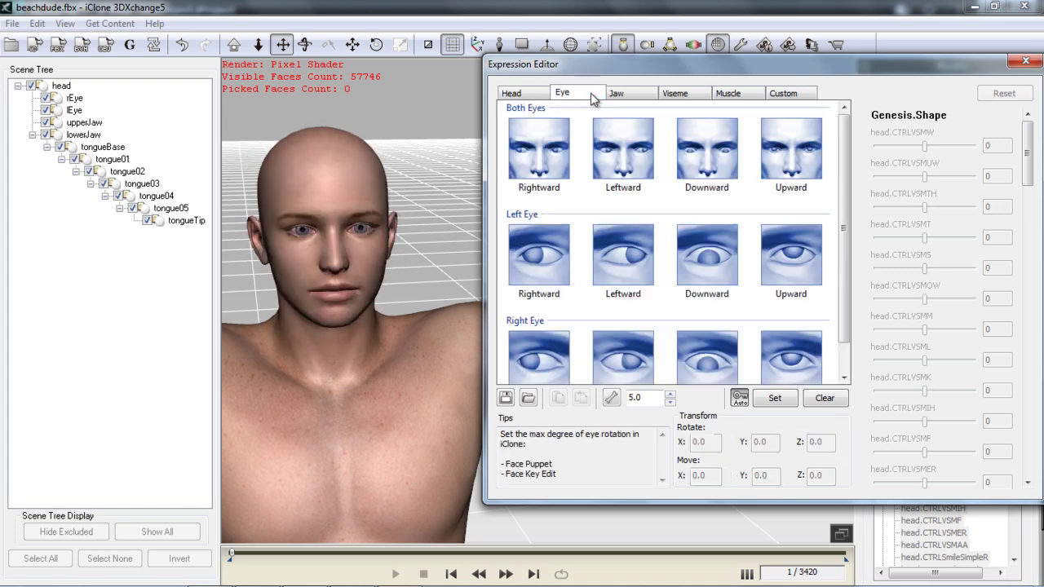
click(550, 154)
click(619, 159)
click(623, 261)
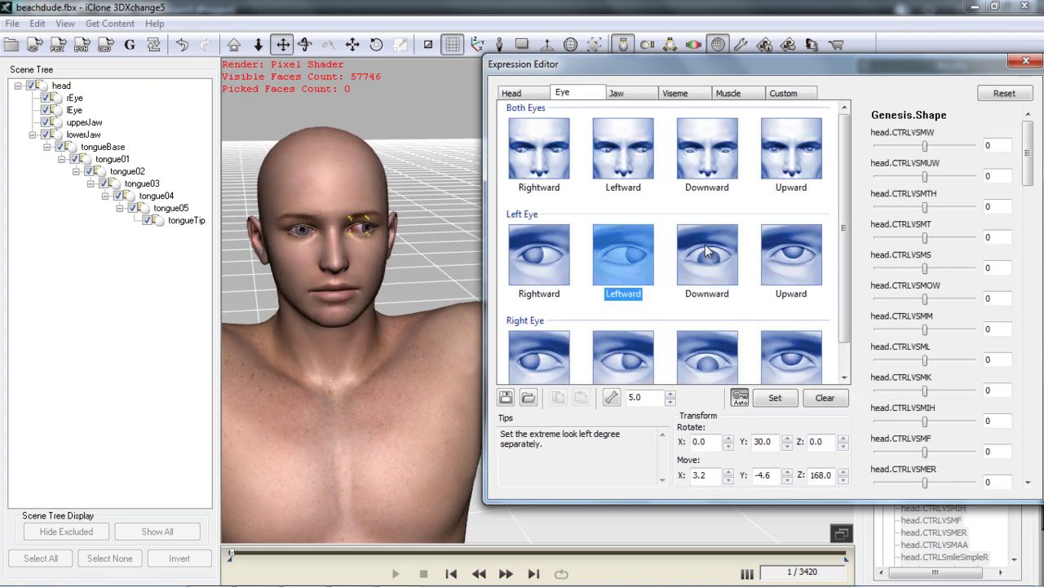
click(707, 259)
click(788, 271)
click(622, 244)
scroll(627, 188, down, 1)
click(632, 147)
scroll(624, 123, up, 1)
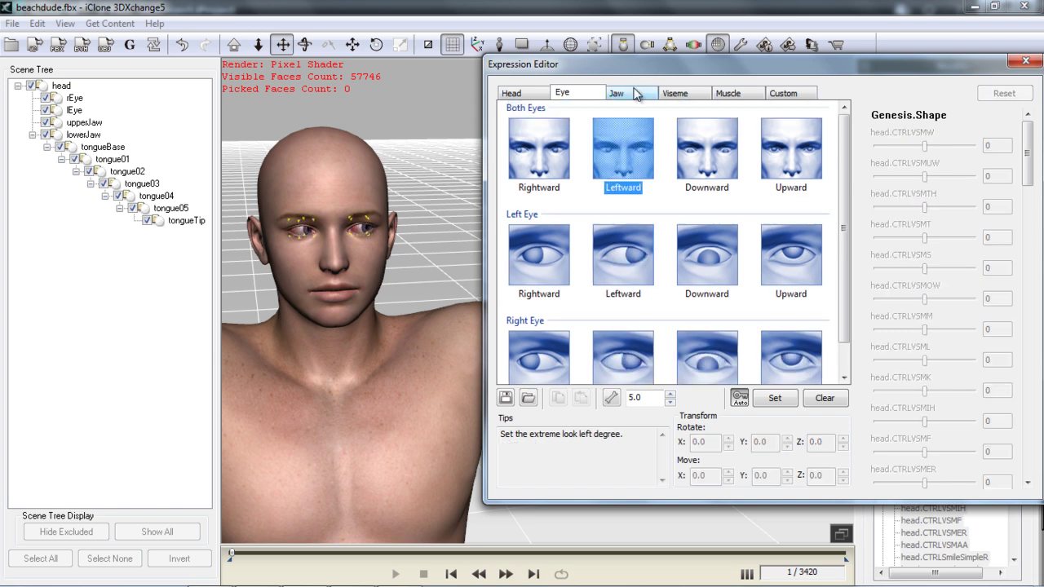
Preview the Drop Jaw and Move Down jaw poses on the character.
click(617, 93)
click(557, 163)
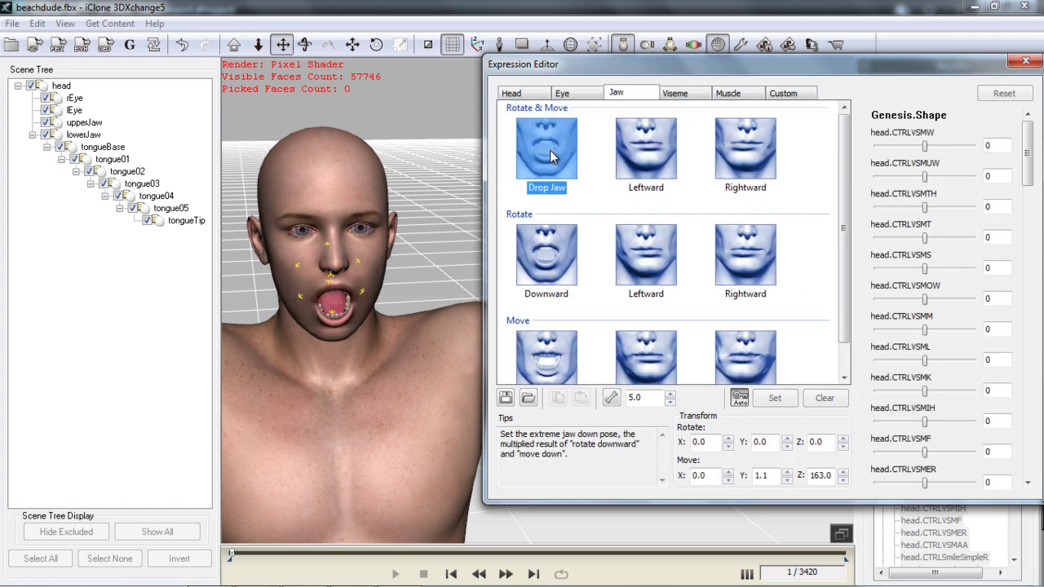
click(555, 353)
scroll(802, 257, down, 1)
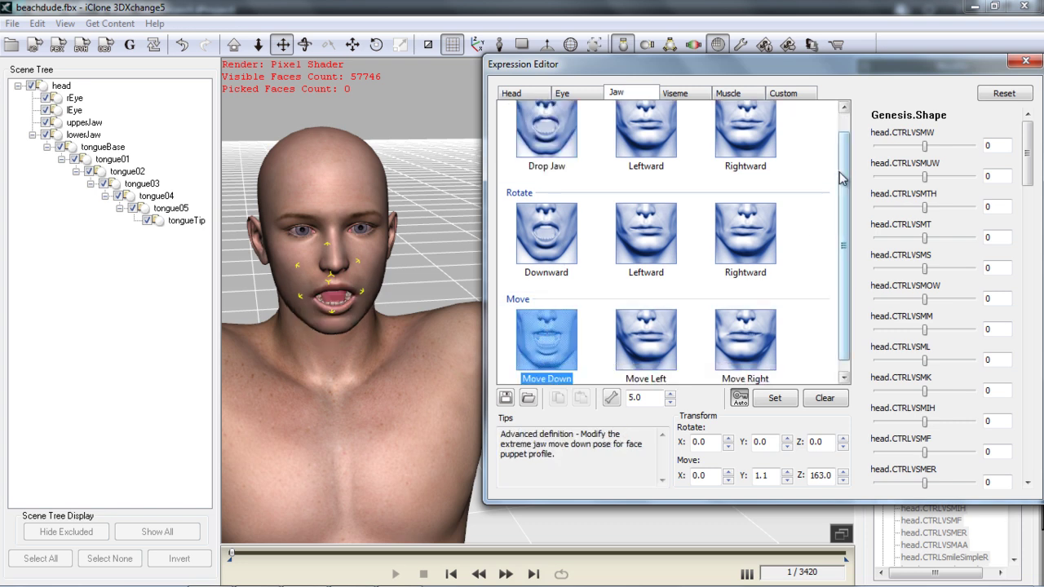
scroll(767, 187, up, 1)
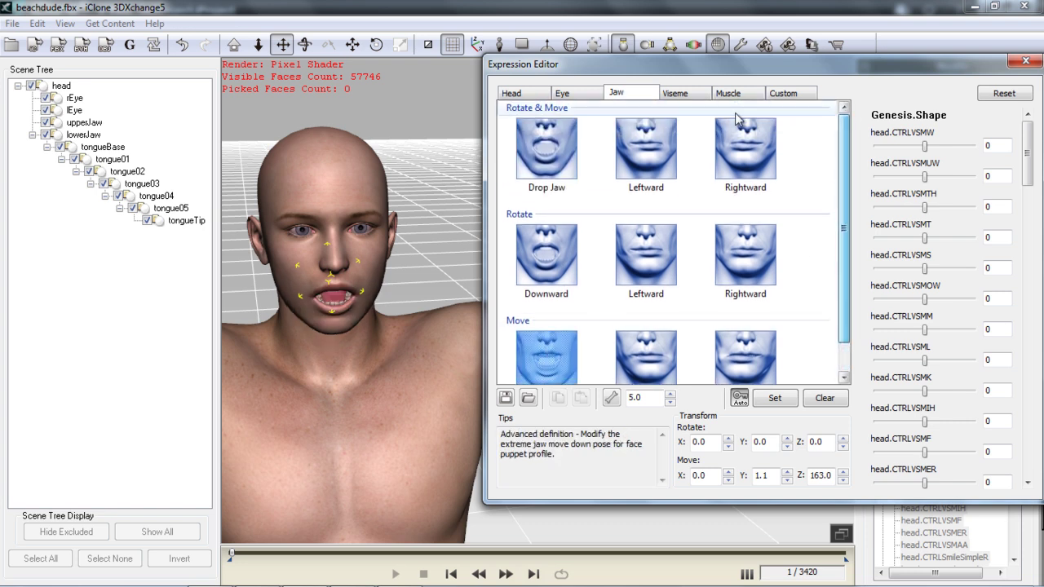
Preview the Er and Ih lip-sync visemes on the character.
click(676, 93)
click(600, 225)
click(692, 141)
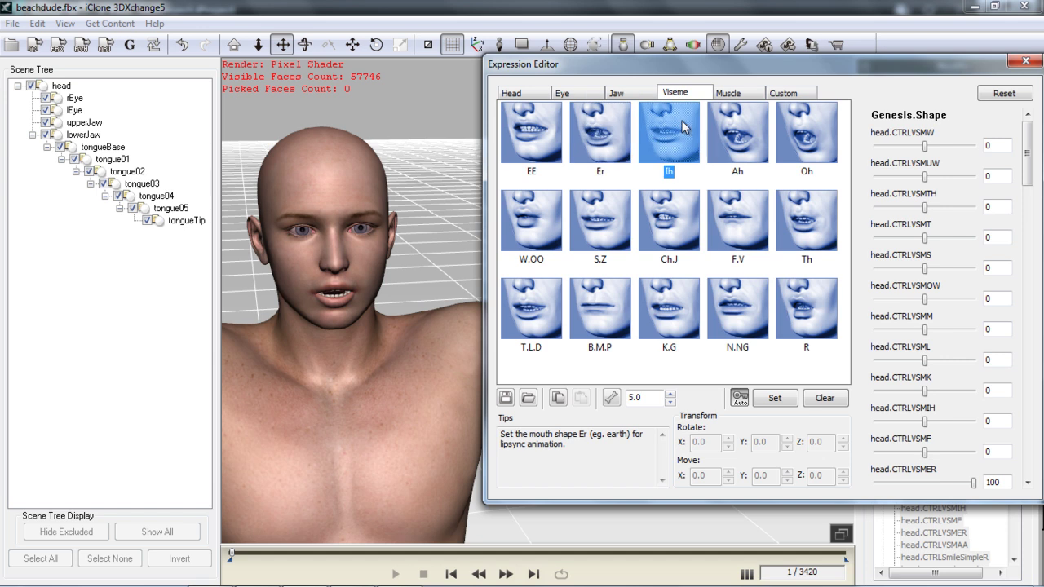
Set the W.OO viseme's head.CTRLLipsPuckerWide morph to 3.
click(535, 229)
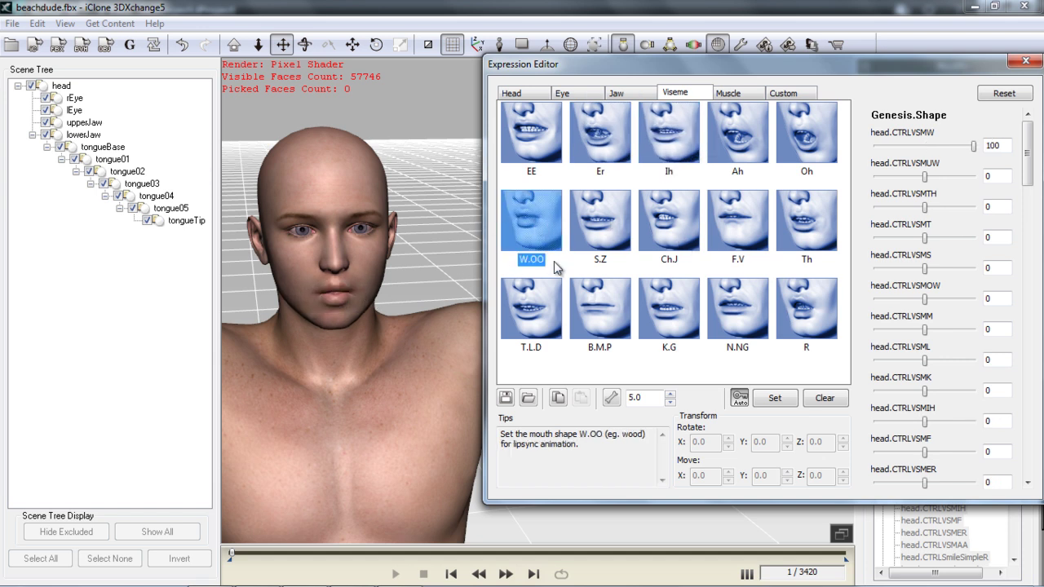
drag(1027, 167, 1035, 300)
scroll(934, 299, down, 1)
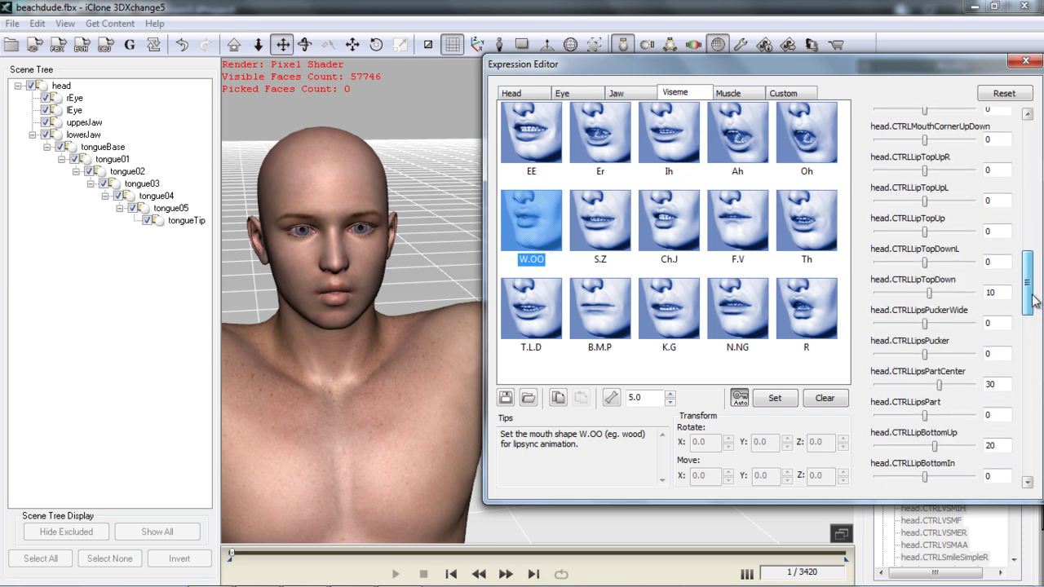
mouse_move(927, 302)
mouse_down()
mouse_move(959, 302)
mouse_move(930, 301)
mouse_up()
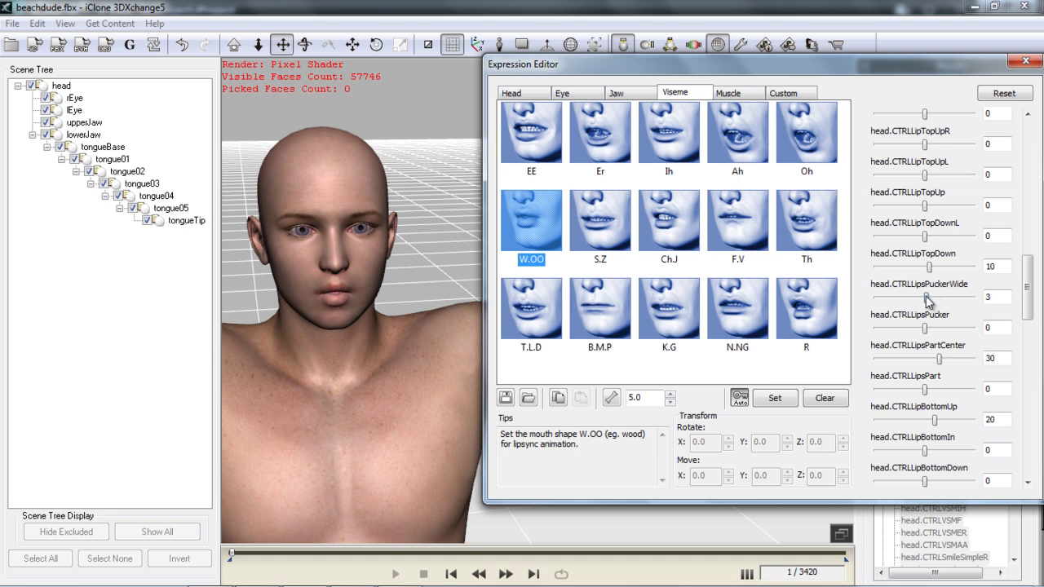
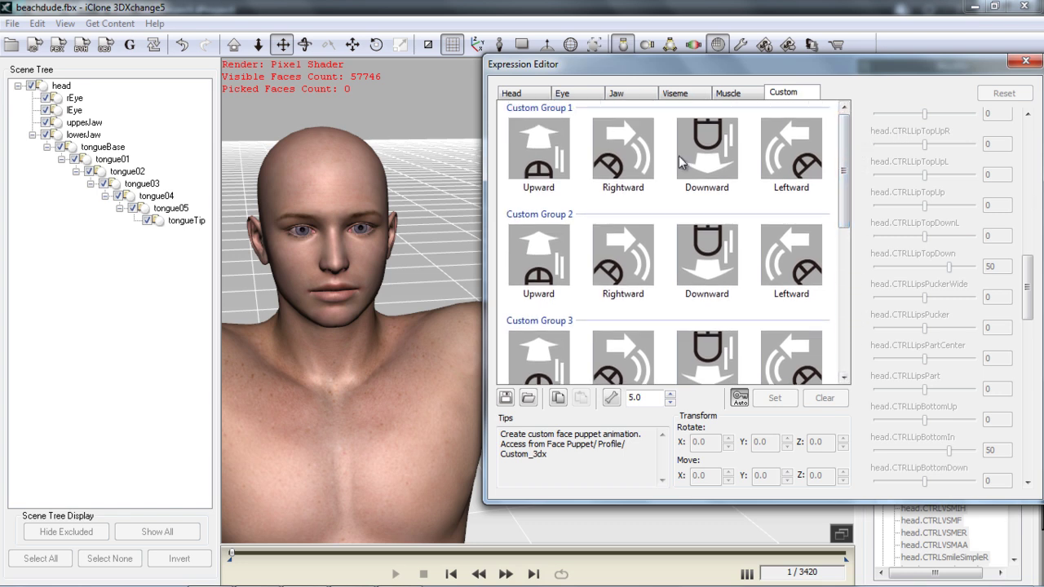
Start the Upward pose of Custom Group 1 by setting head.CTRLLipsPuckerWide to 48.
click(538, 149)
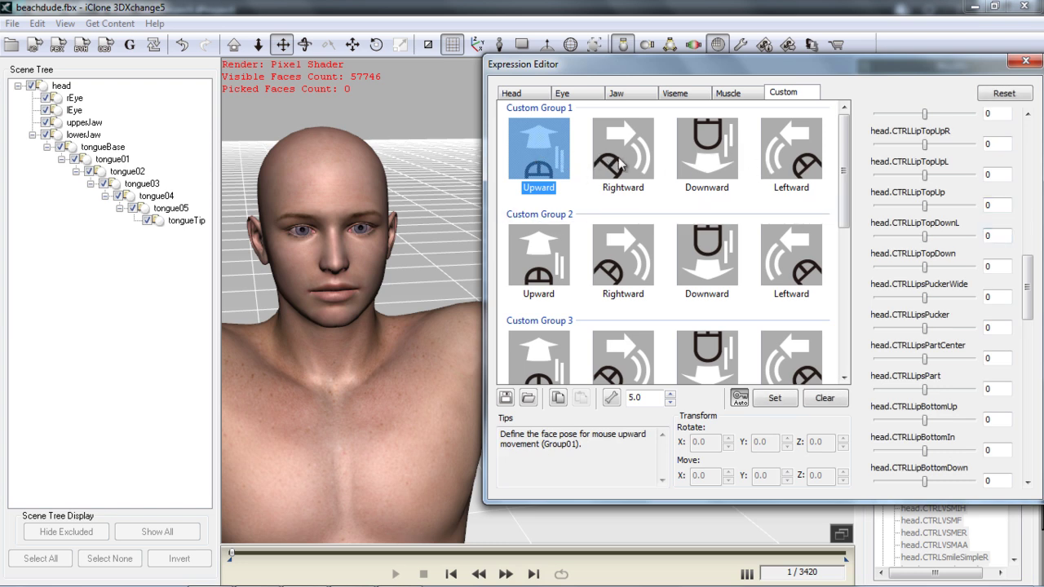
click(620, 165)
click(557, 154)
click(740, 400)
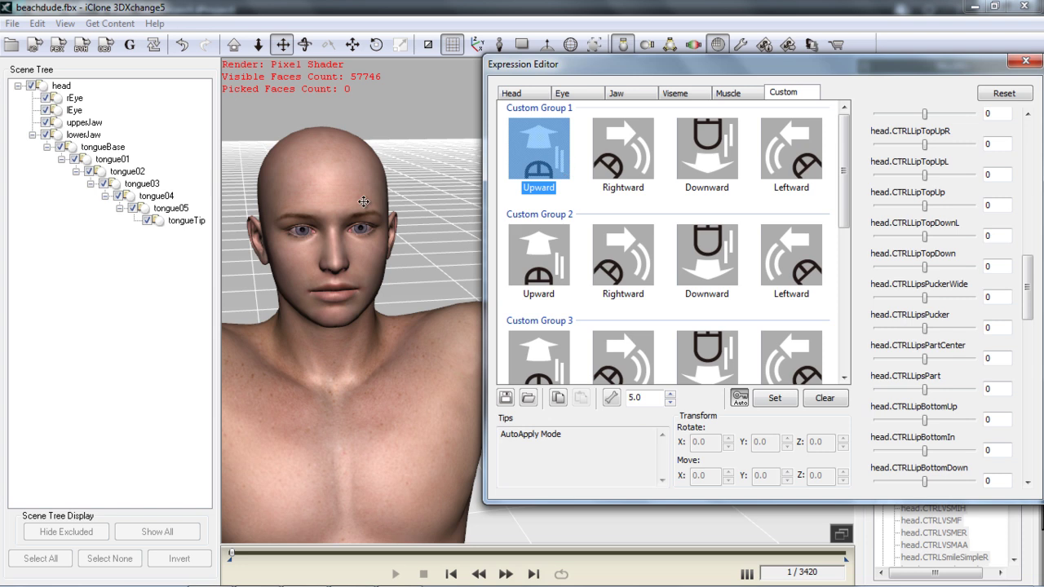
drag(1030, 287, 1030, 297)
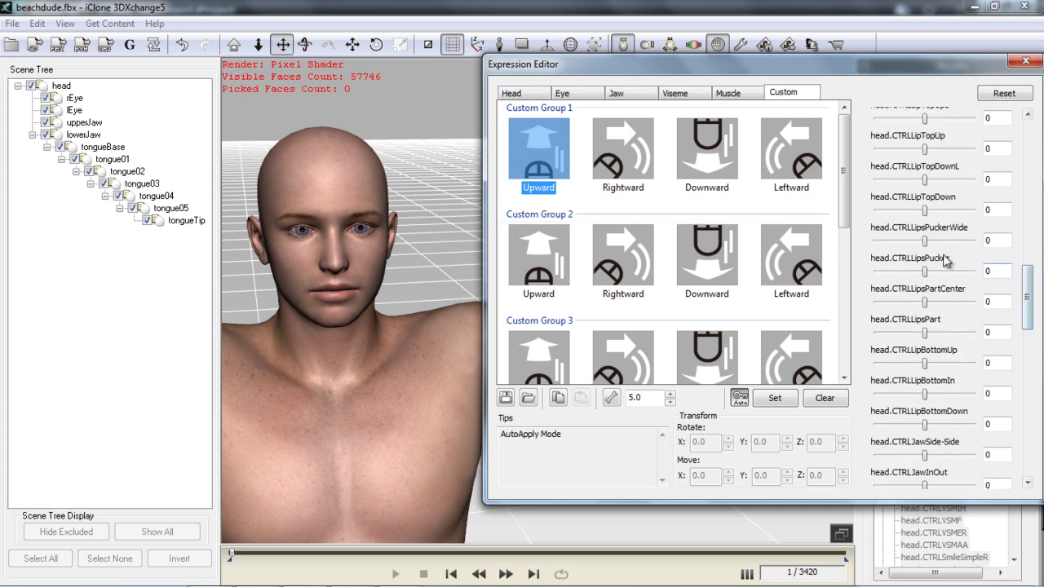
drag(925, 244, 948, 245)
Set head.CTRLMouthFrown to 59 for the Upward pose of Custom Group 1.
right_drag(457, 367, 474, 382)
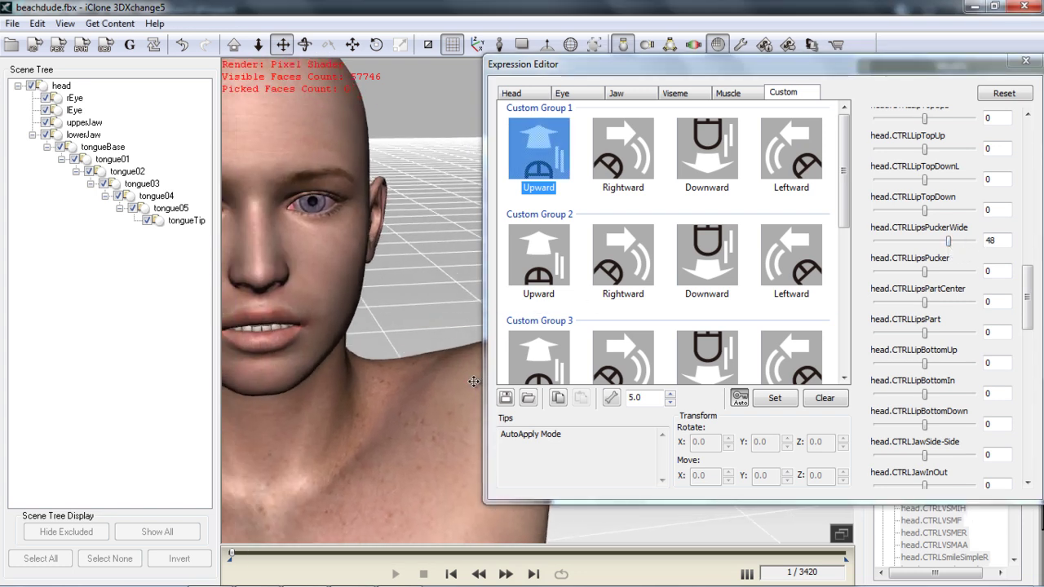
right_drag(365, 251, 406, 290)
scroll(368, 287, up, 2)
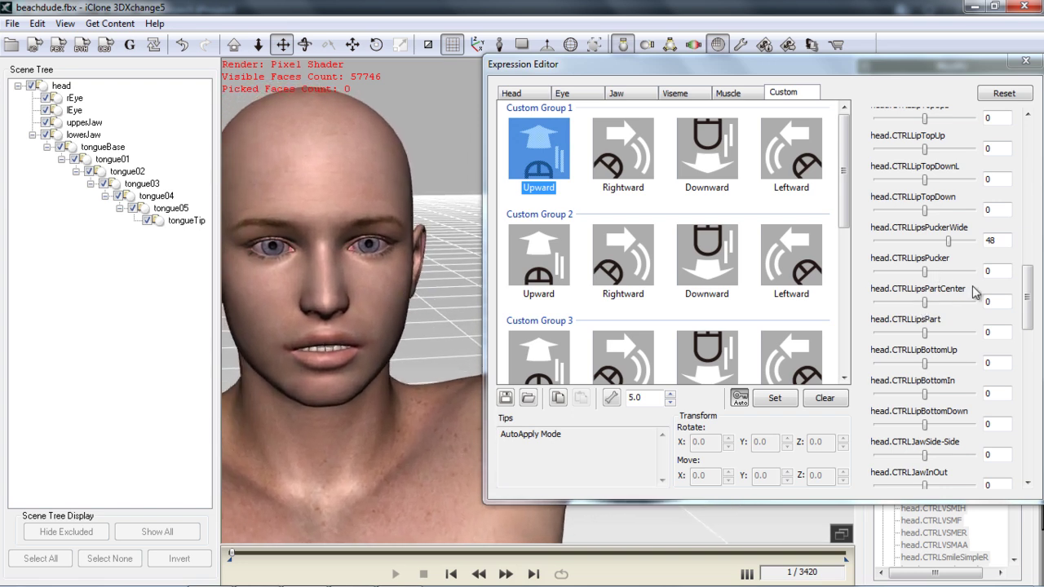
drag(1029, 292, 1038, 259)
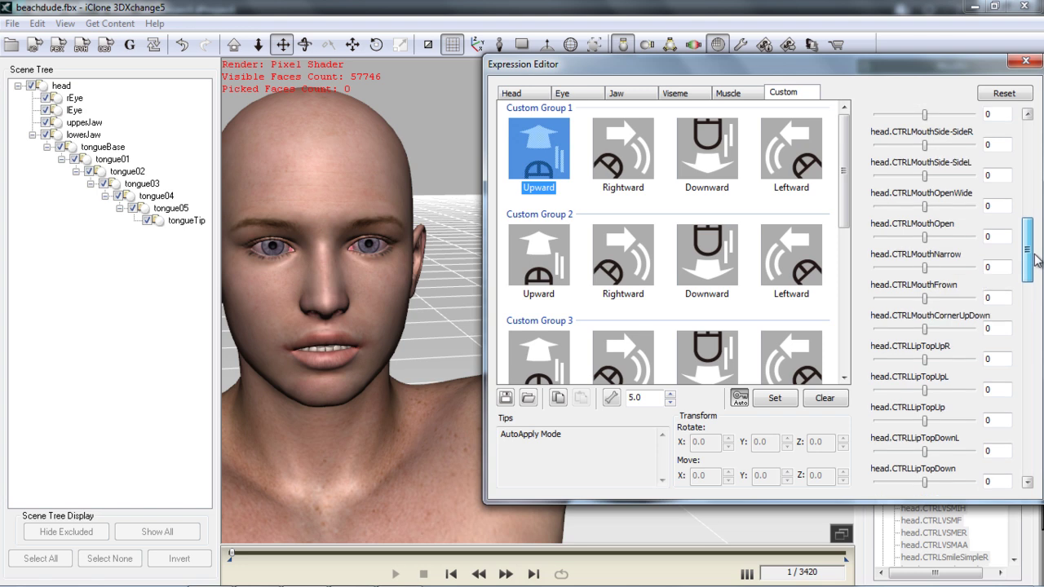
drag(925, 299, 956, 315)
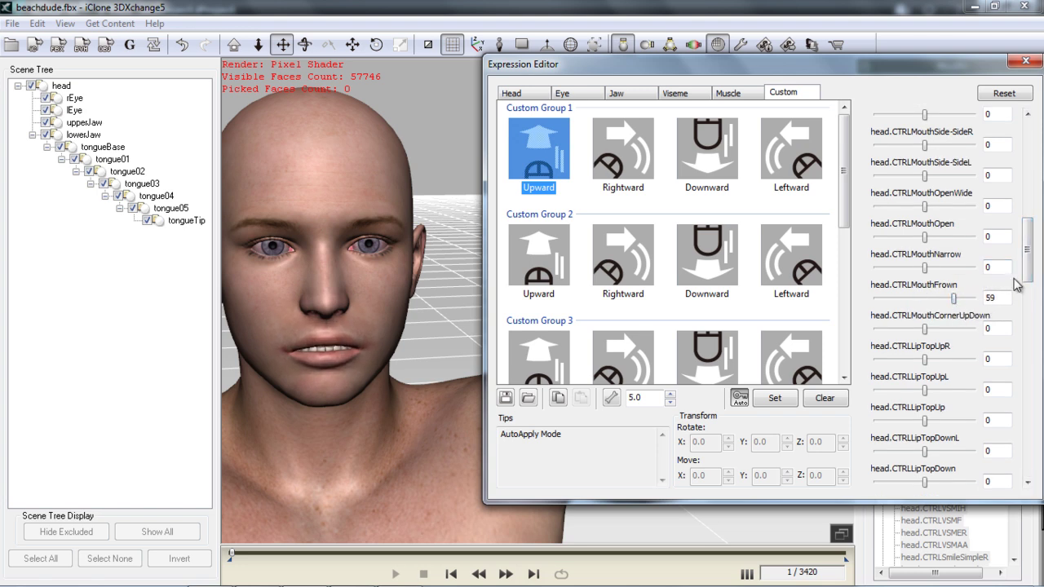
Shape the Upward pose's brows with CTRLBrowOuterDownL at -100, CTRLBrowInnerUpR at -48 and CTRLBrowOuterUpL at 100.
drag(1030, 261, 1032, 457)
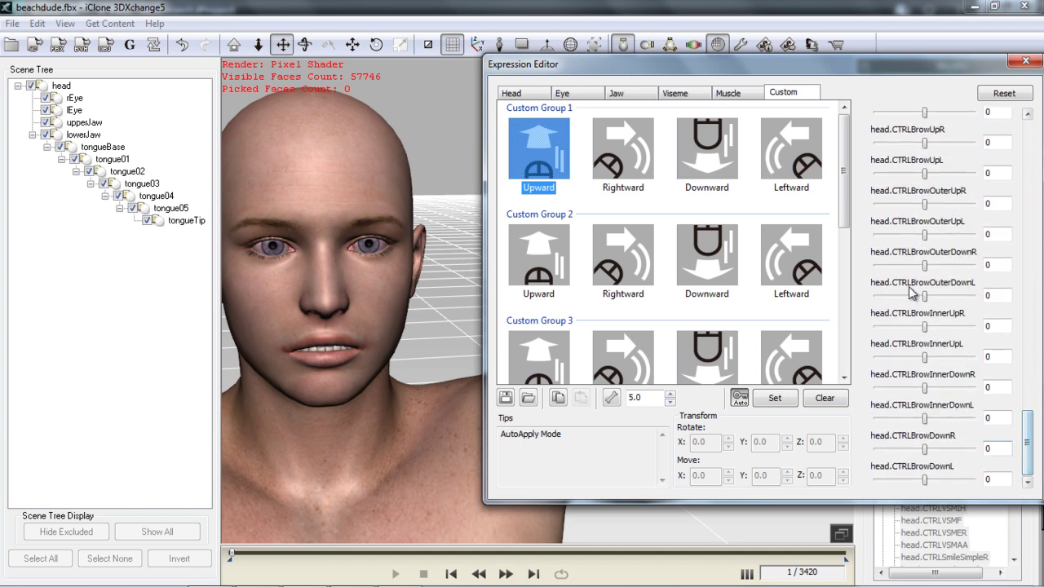
drag(925, 296, 858, 312)
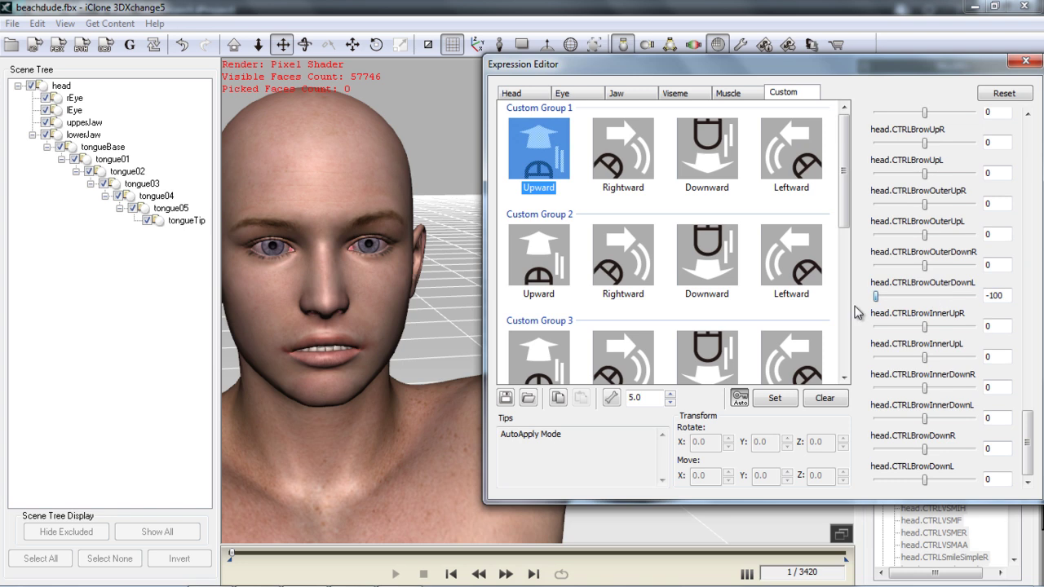
drag(925, 328, 901, 328)
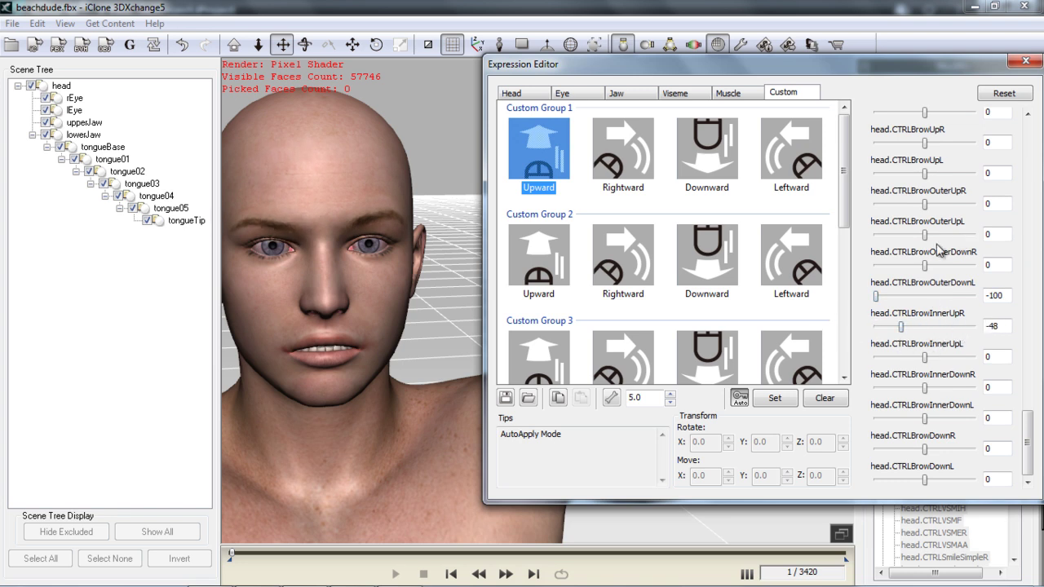
drag(925, 238, 1023, 234)
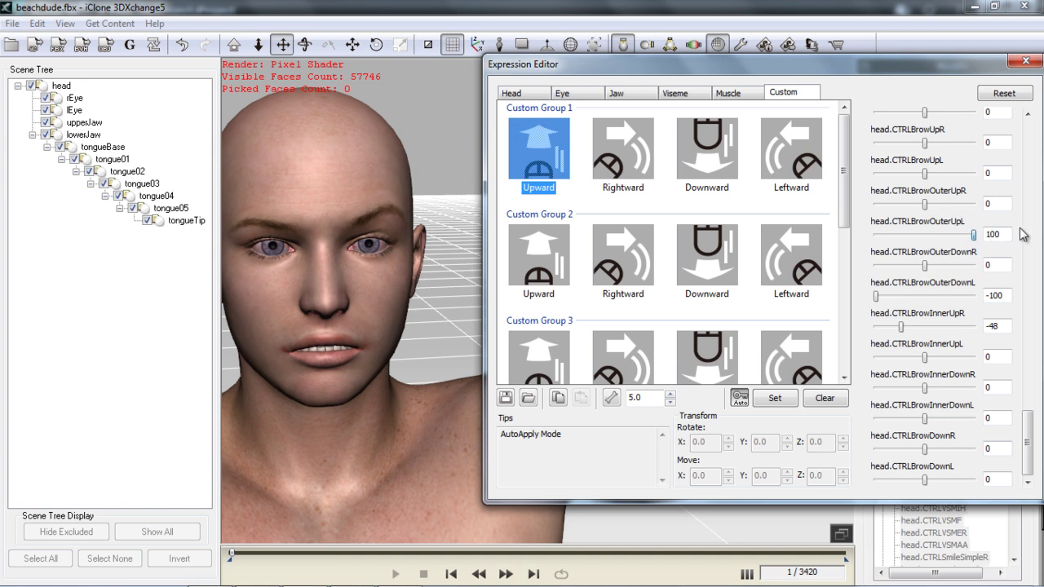
click(424, 310)
scroll(453, 277, up, 3)
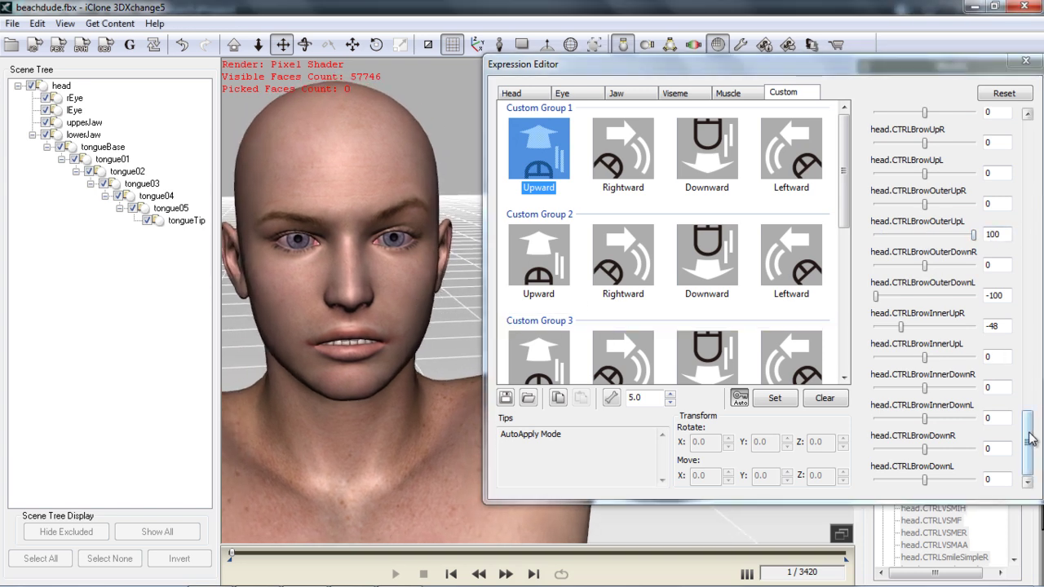
Set head.CTRLEyeLidsBottomDown to -100 for the Upward pose.
drag(1030, 439, 1020, 353)
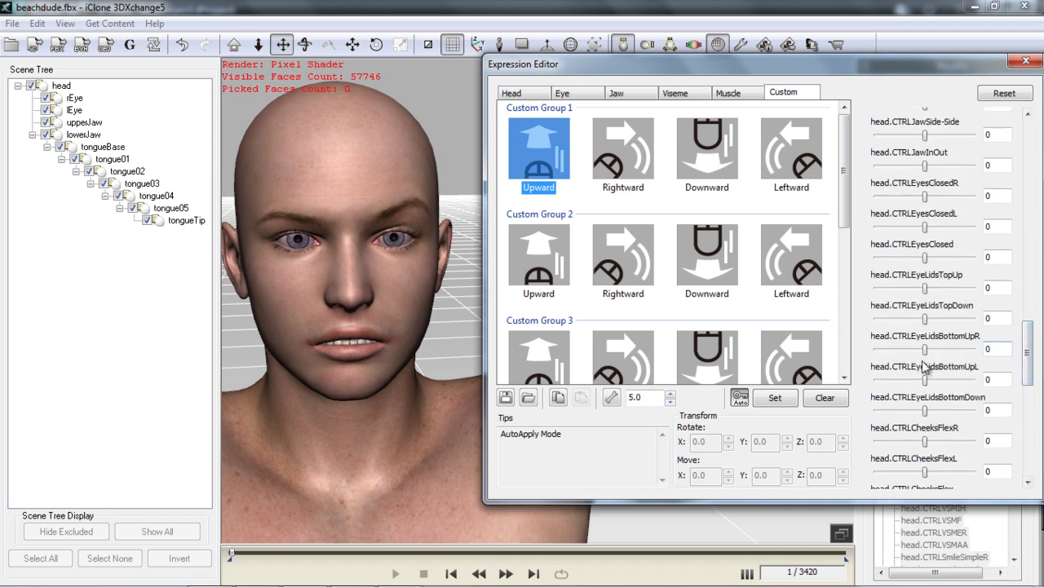
drag(927, 415, 871, 420)
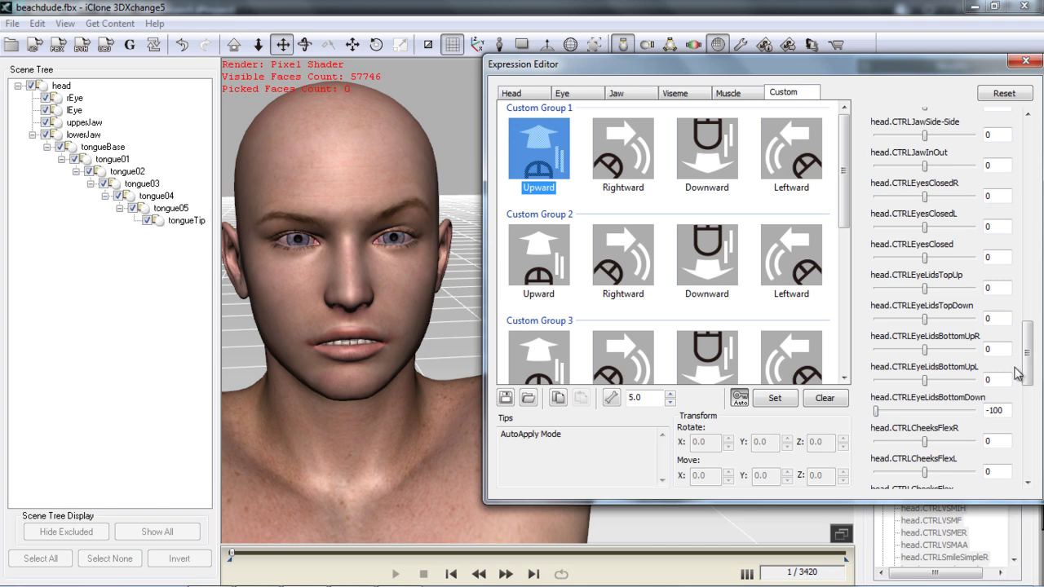
drag(1030, 343, 1029, 204)
Shape Custom Group 1's Rightward, Downward and Leftward poses, with CTRLEyeLidsTopUp at -100 and CTRLCheeksFlexR at 100 for Downward.
click(623, 164)
click(707, 155)
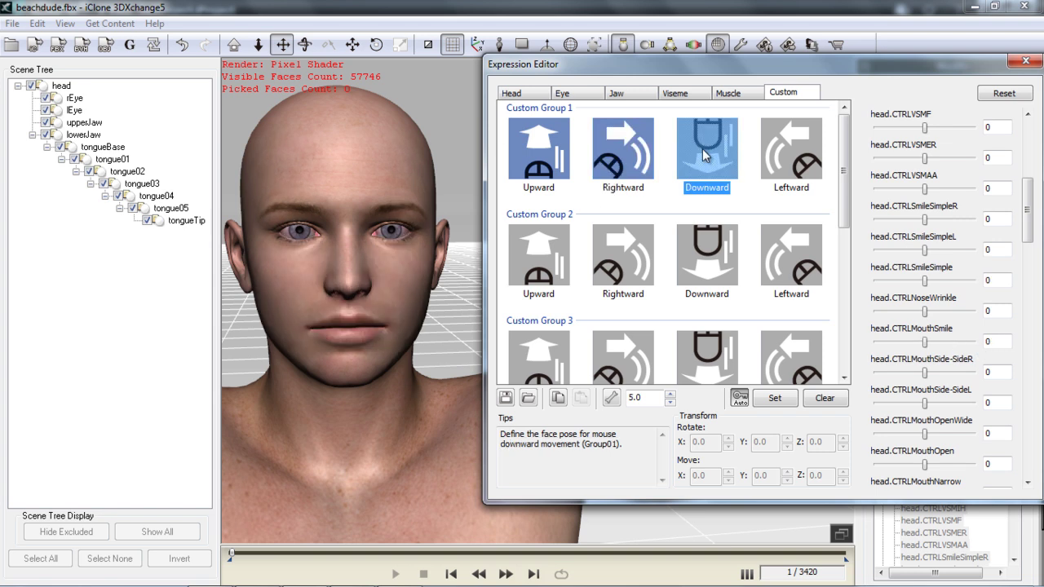
scroll(911, 232, down, 5)
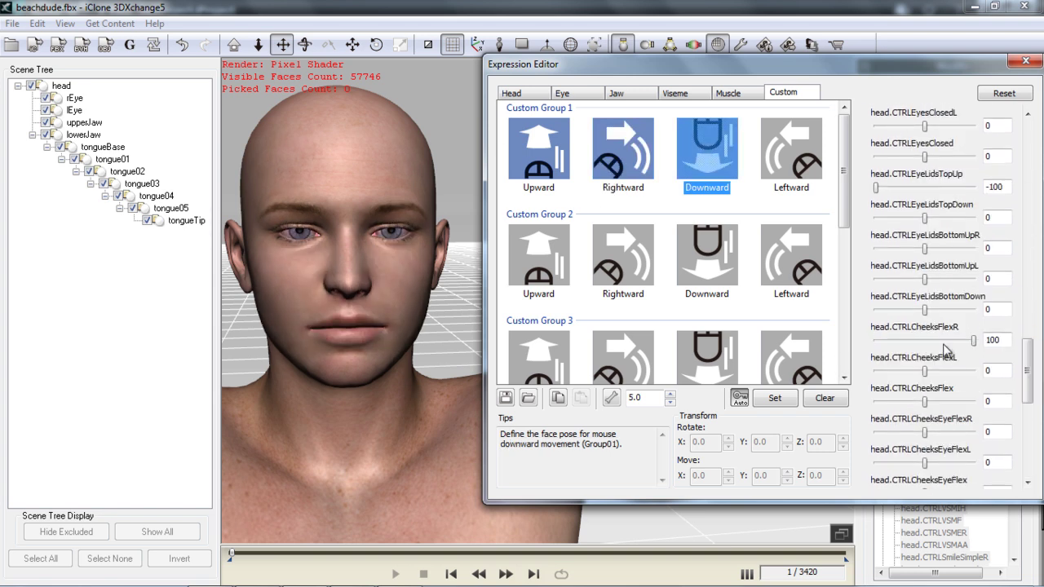
scroll(877, 375, up, 5)
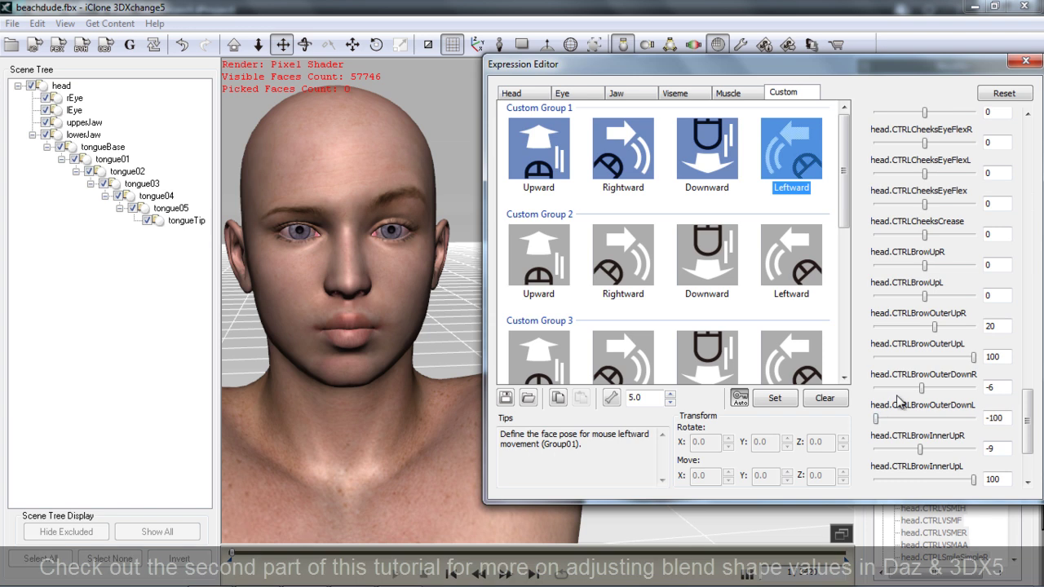
Refine the Leftward pose's mouth with CTRLLipTopUpR at 2, CTRLMouthCornerUpDown at 17 and CTRLMouthNarrow at -23.
scroll(900, 401, up, 5)
mouse_move(924, 291)
mouse_down()
mouse_move(951, 291)
mouse_move(929, 289)
mouse_up()
scroll(951, 245, down, 3)
scroll(946, 213, down, 3)
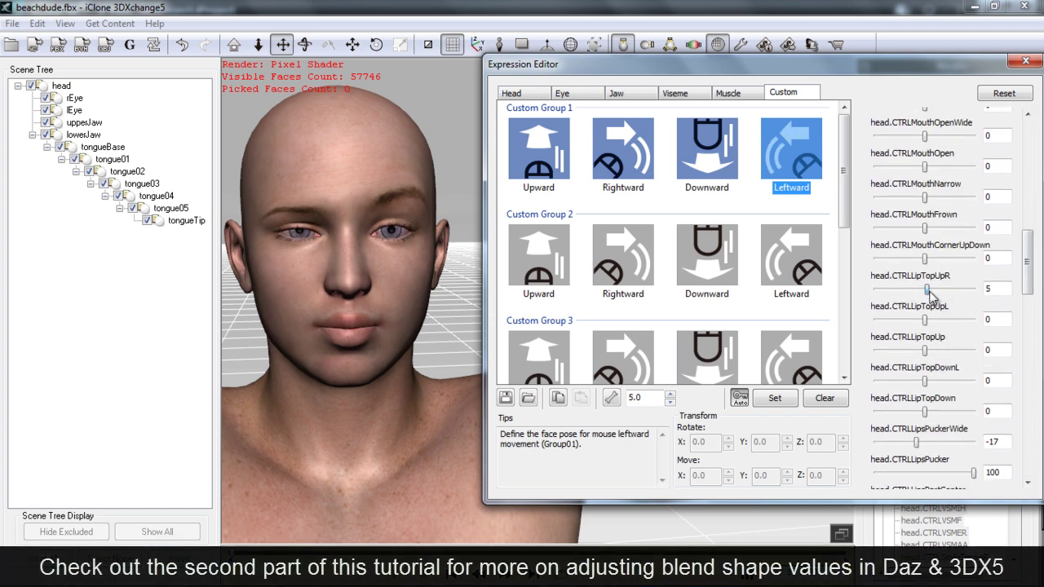
scroll(926, 289, up, 4)
drag(924, 377, 933, 377)
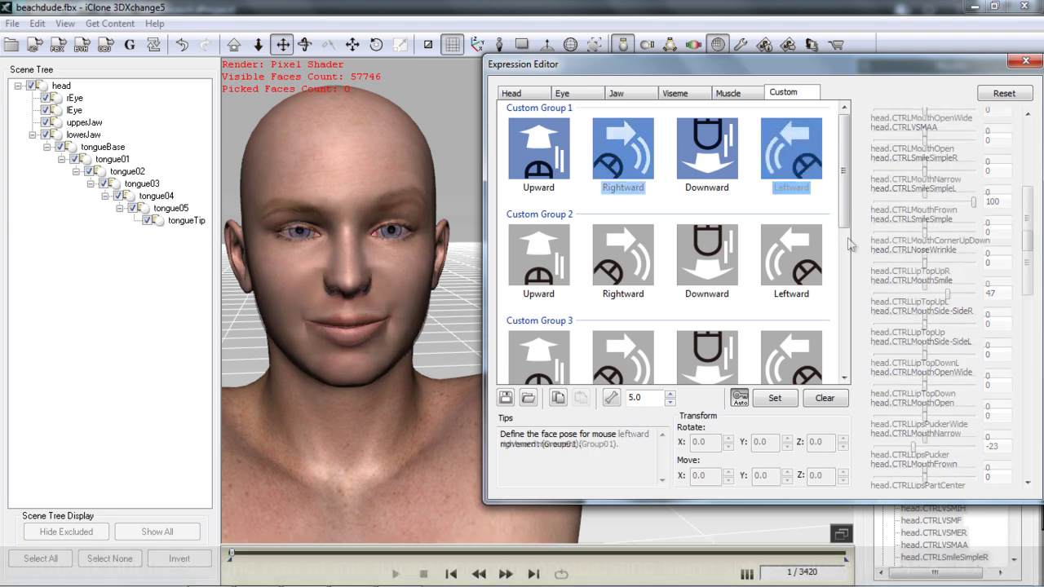
Review the Upward, Rightward, Downward and Leftward poses of Custom Group 1 on the character's face.
click(550, 157)
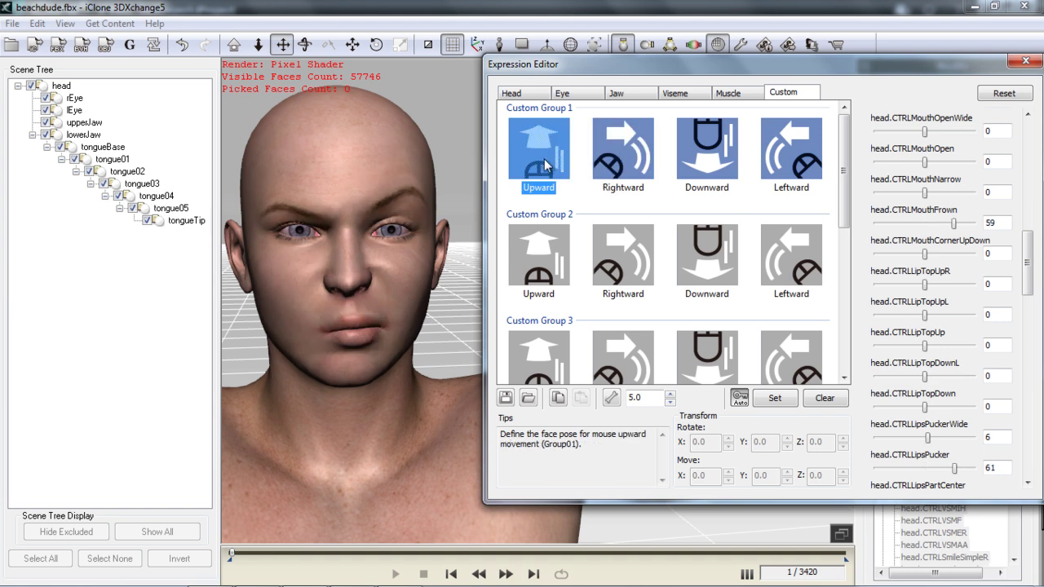
click(633, 164)
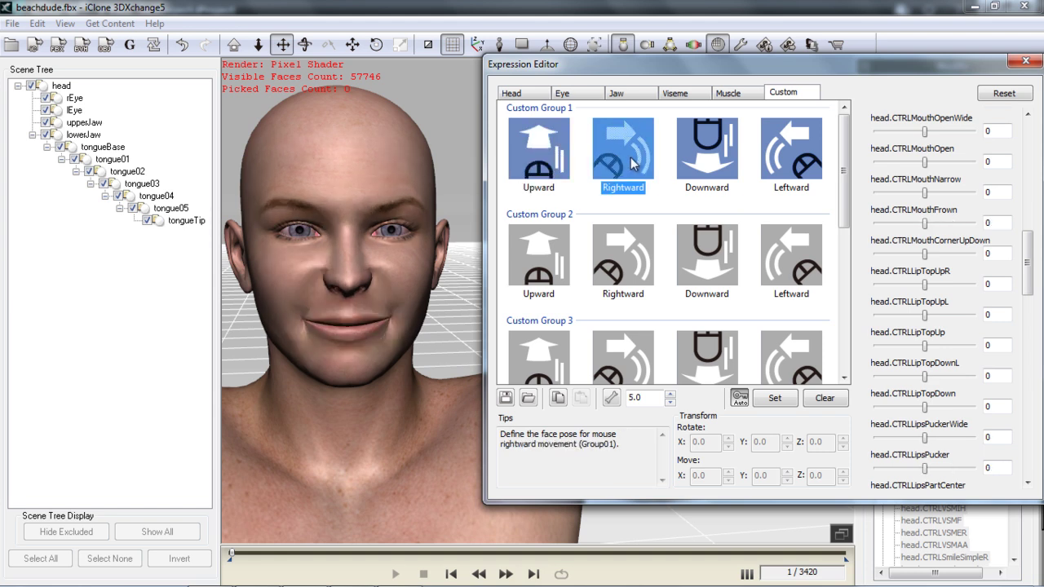
click(713, 166)
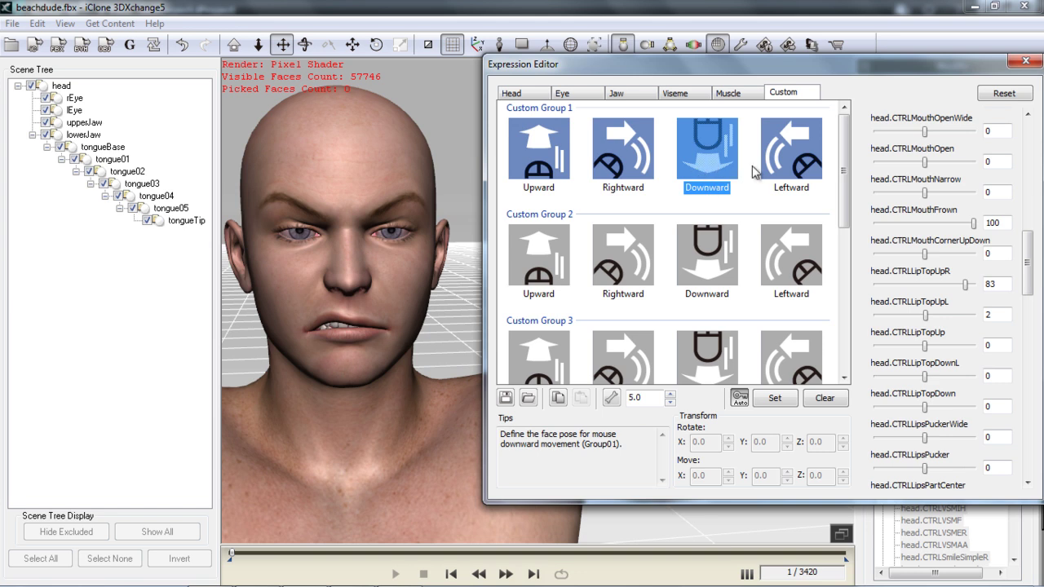
click(786, 165)
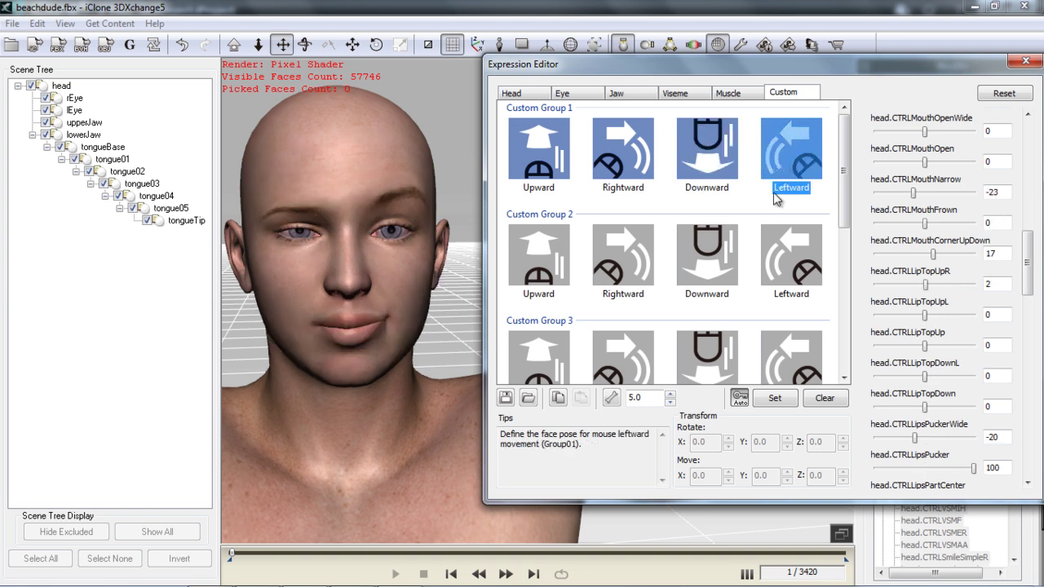
Close the Expression Editor and apply the converted character to iClone.
drag(860, 63, 759, 63)
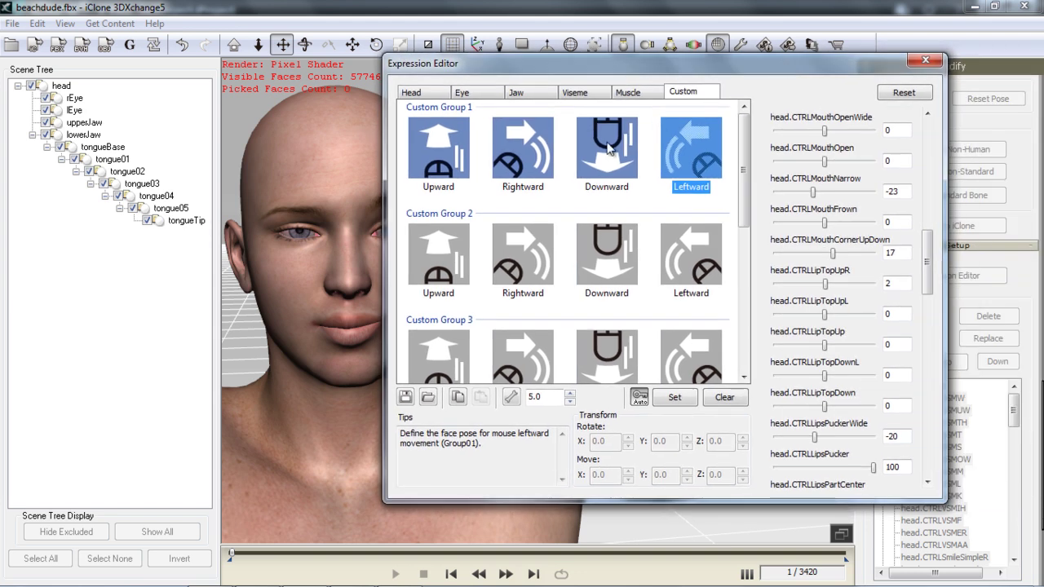
click(926, 63)
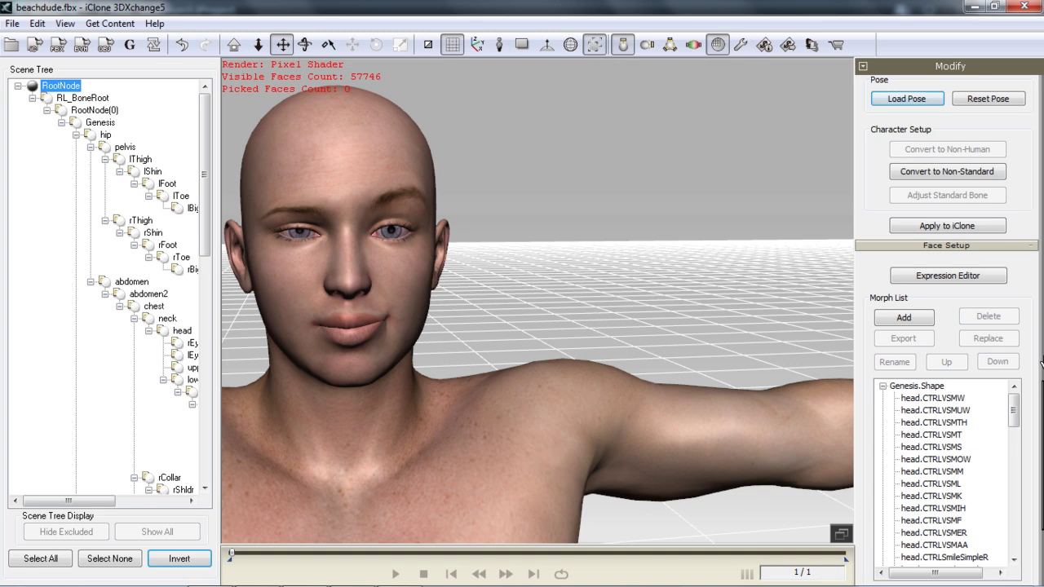
drag(1042, 365, 1041, 324)
click(960, 372)
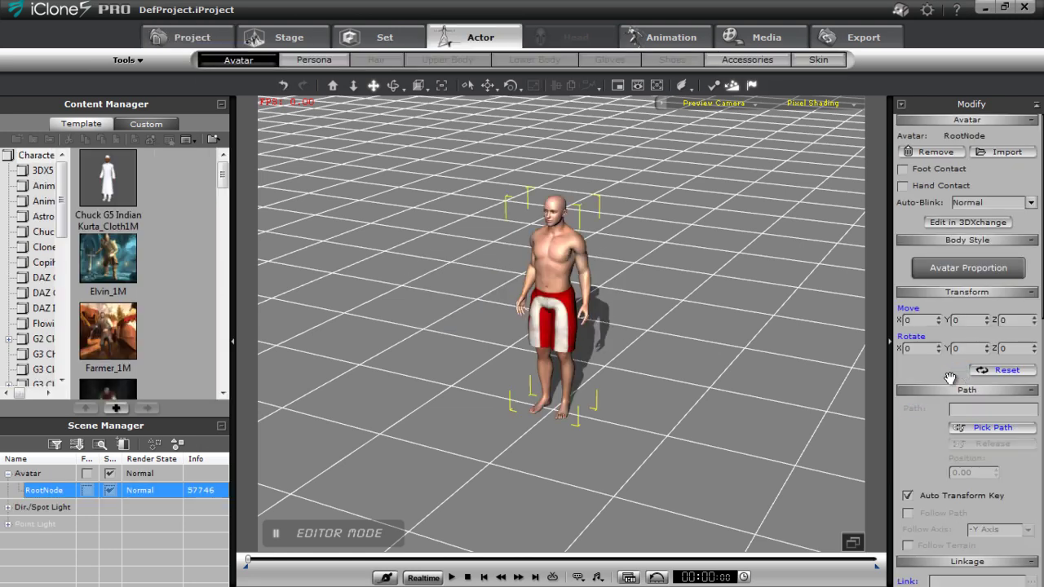
Frame the avatar's face and open the Facial Animation settings.
key(f)
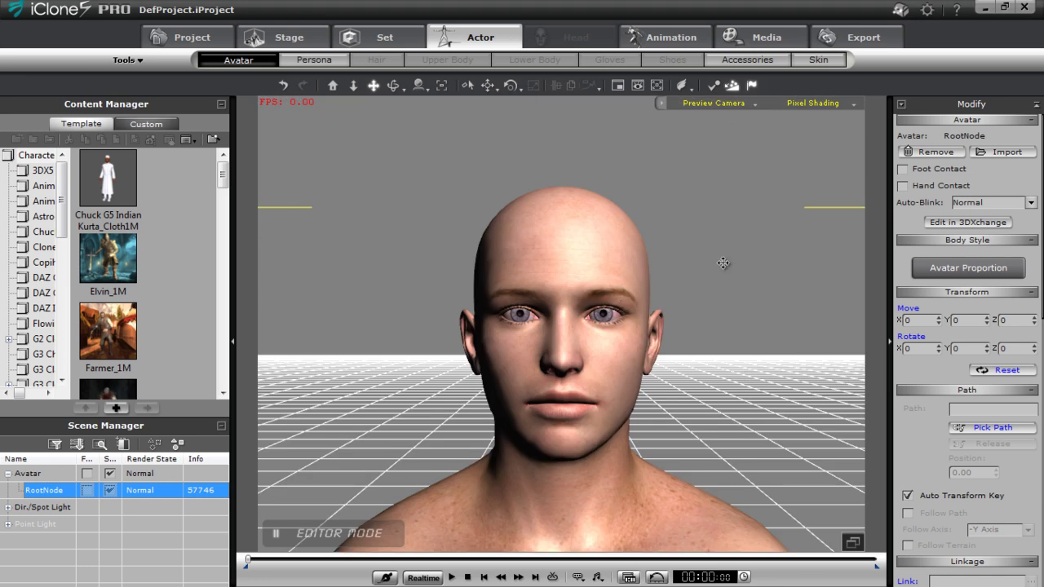
click(660, 38)
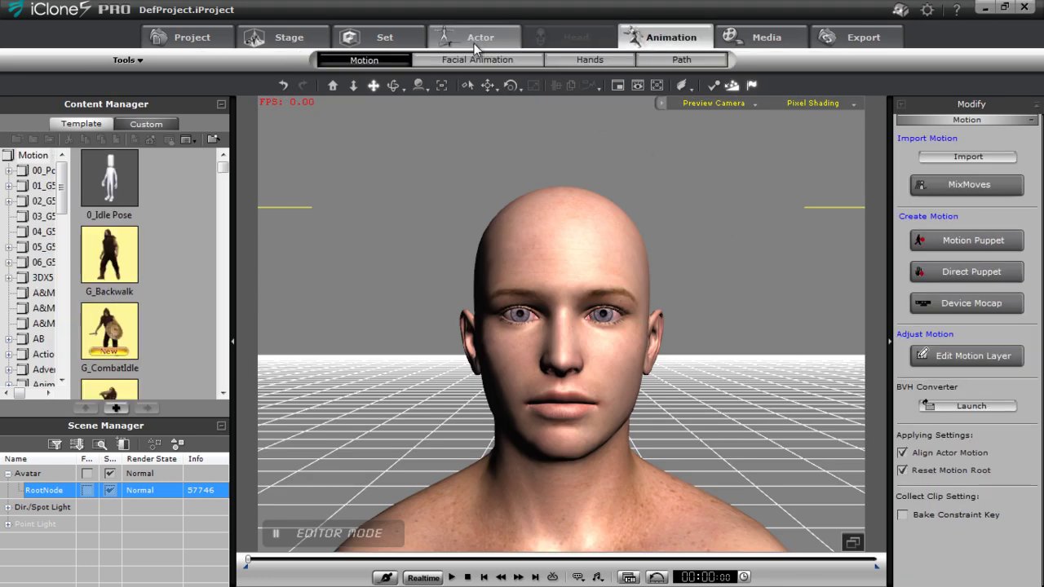
click(460, 62)
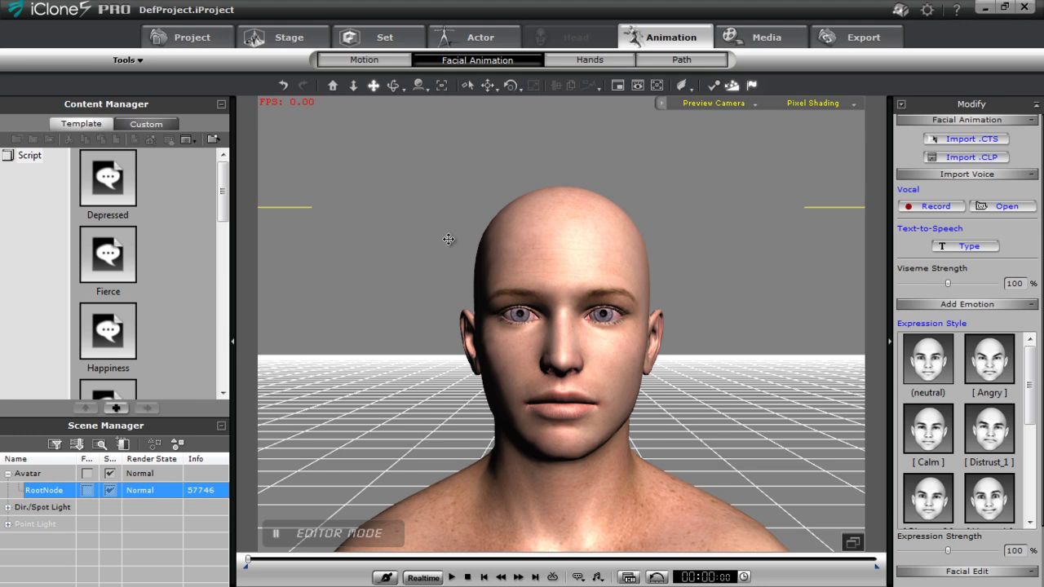
scroll(1041, 349, down, 3)
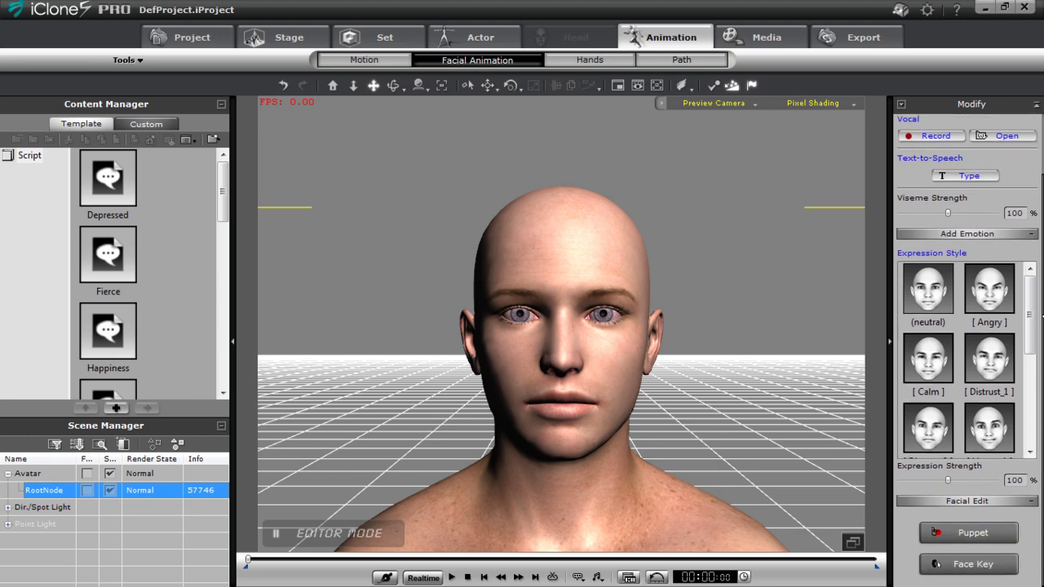
scroll(1042, 303, up, 3)
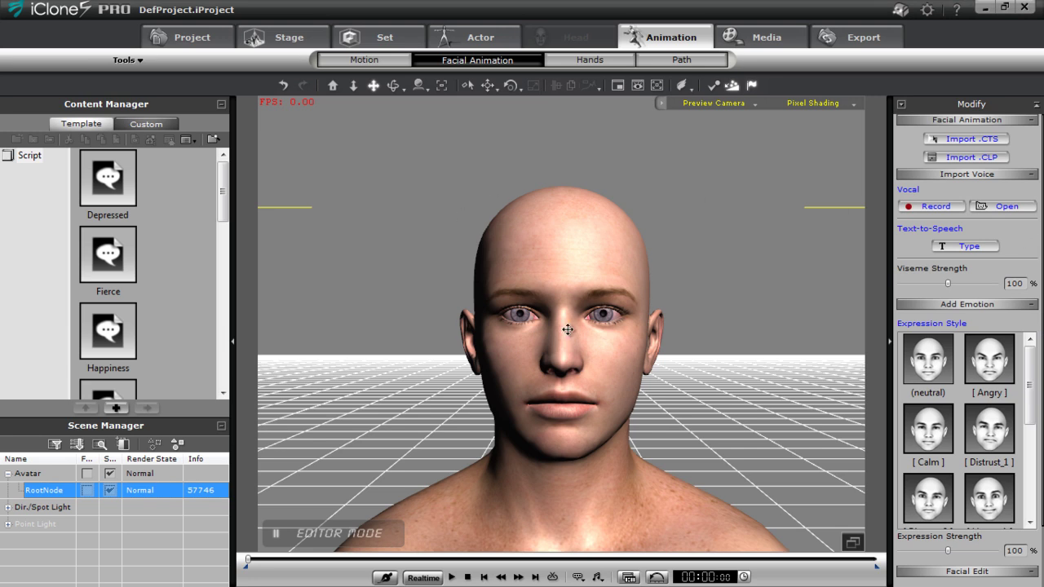
drag(595, 299, 602, 337)
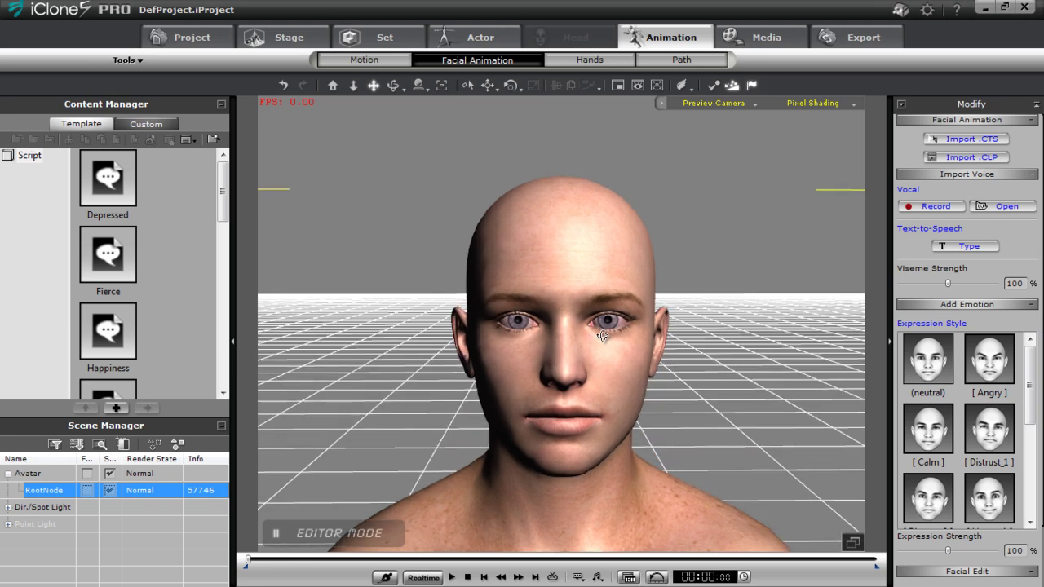
Load Bragging.mp3 as the avatar's voice and stop its lip-sync playback after watching it.
click(1003, 206)
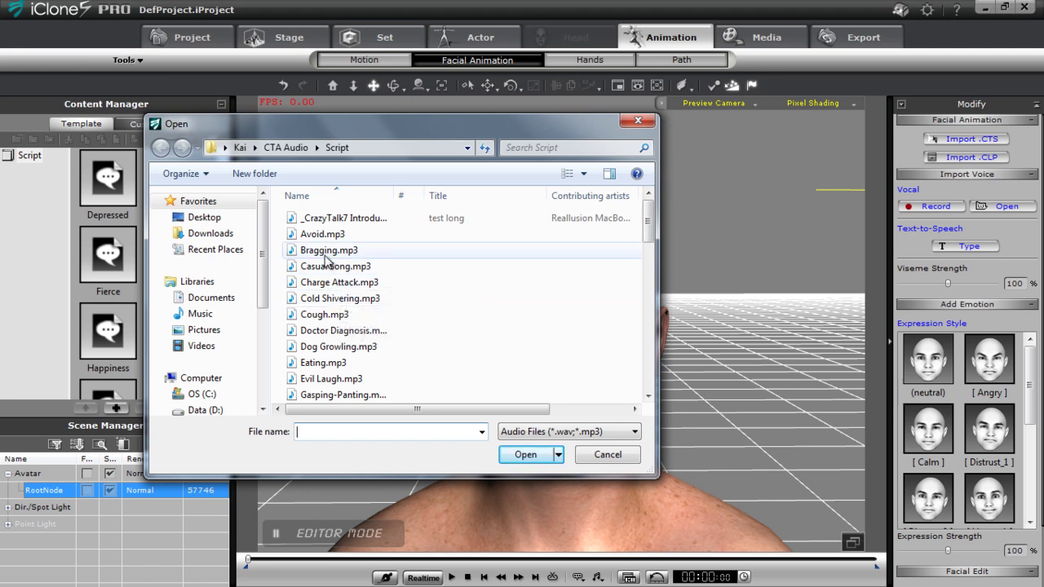
click(328, 251)
click(525, 454)
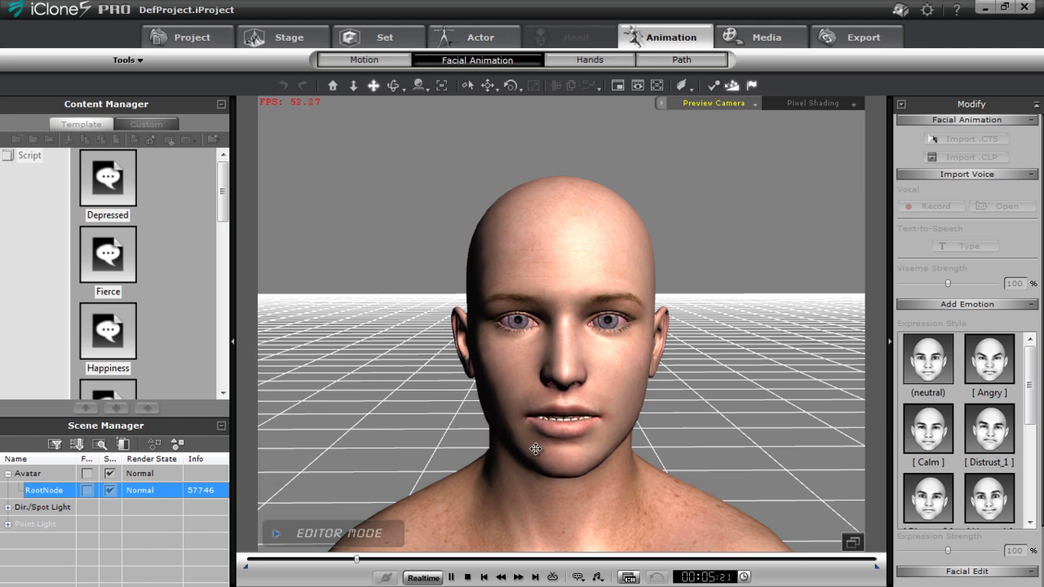
click(468, 578)
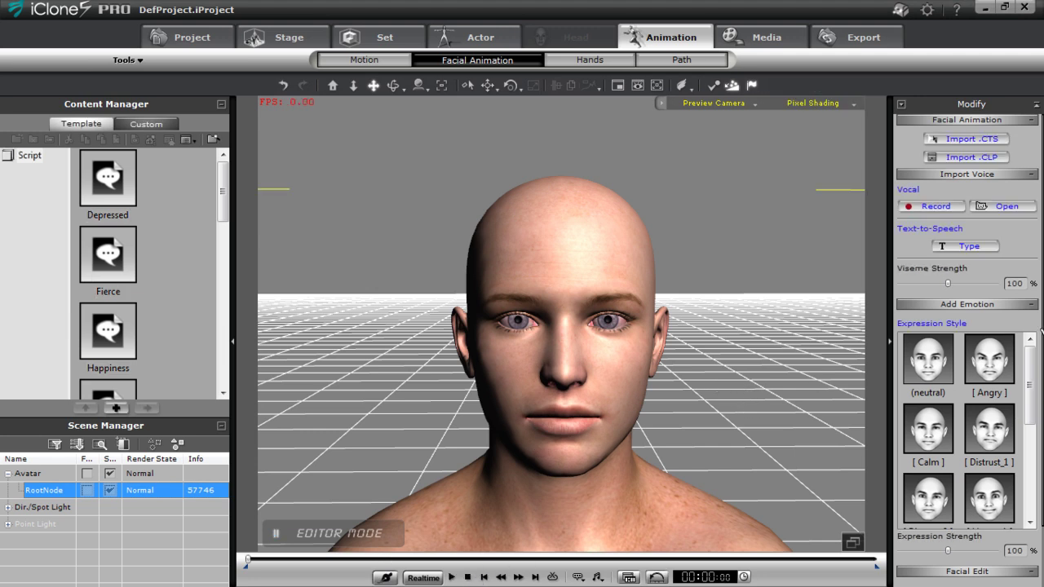
Set the Viseme Strength to 200% and play back the speech to check the lip movement.
scroll(1012, 310, down, 3)
scroll(987, 293, up, 3)
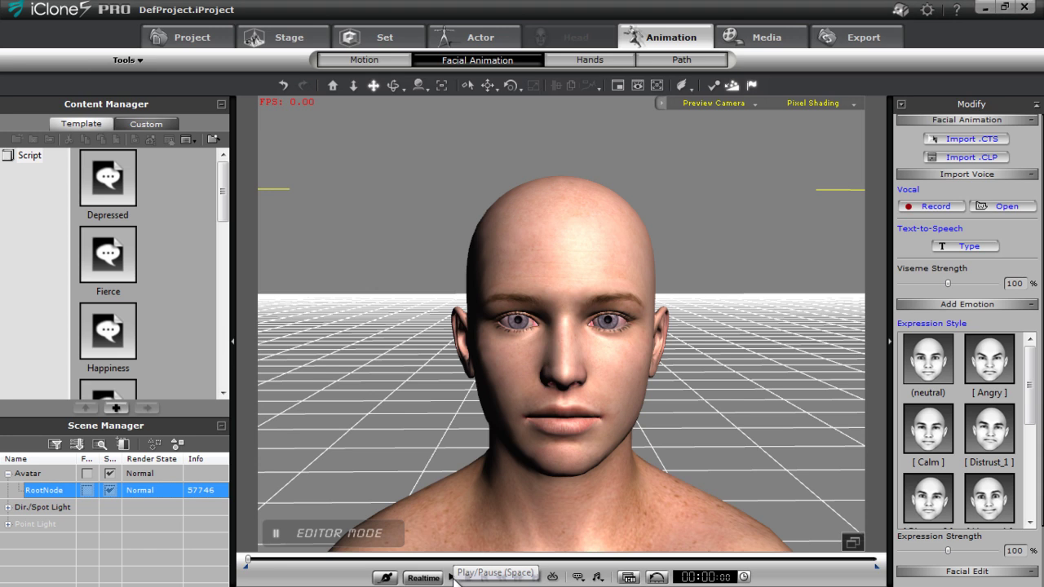
drag(949, 283, 979, 285)
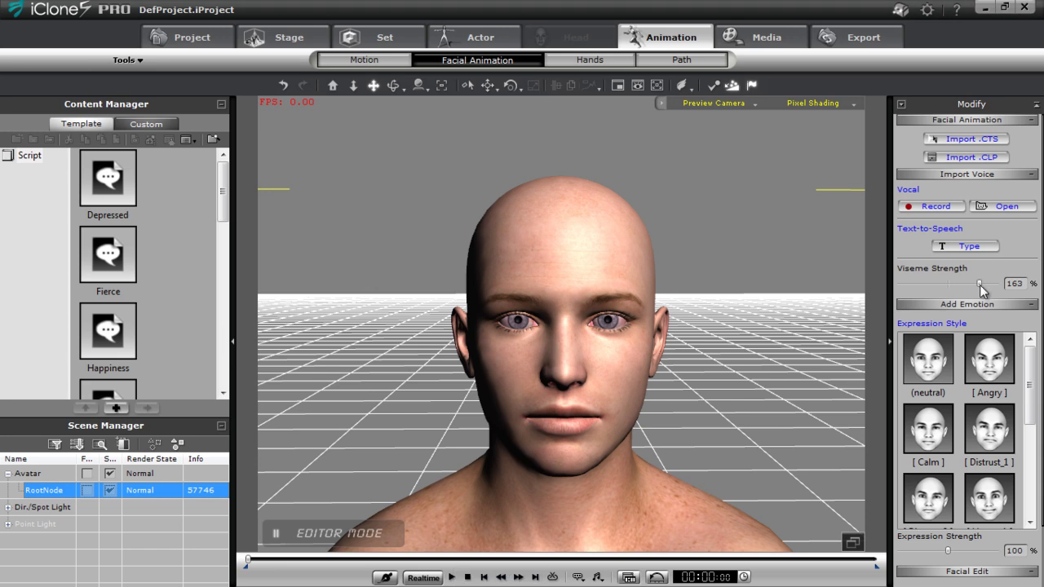
click(453, 577)
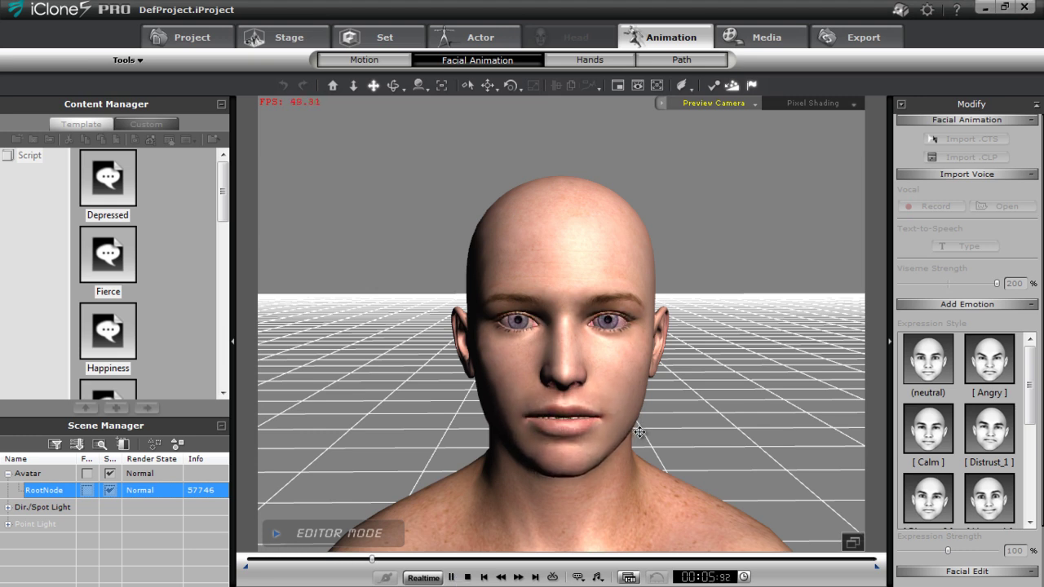
click(469, 577)
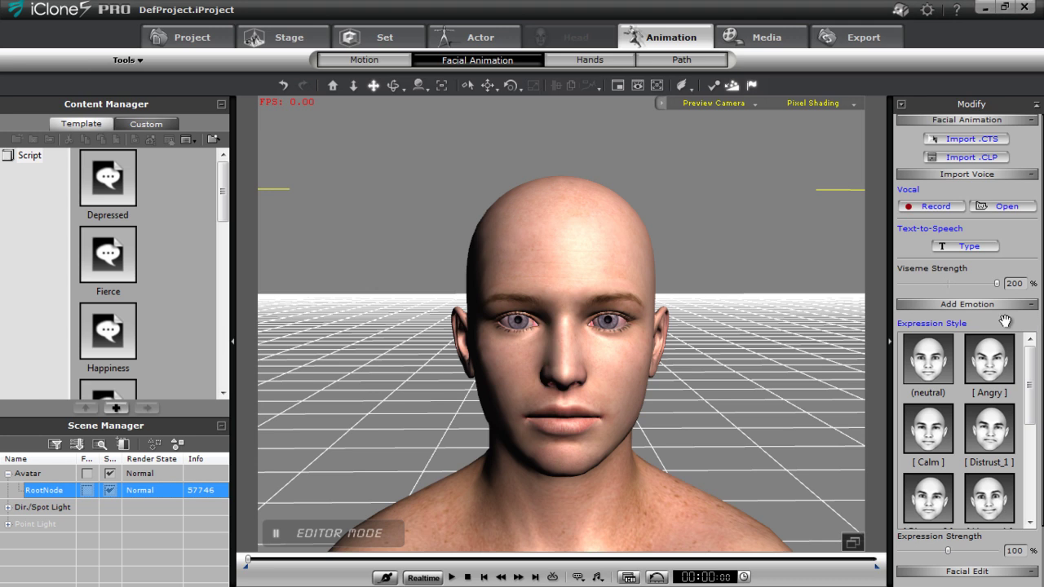
Open face puppeteering and preview the first full face control of the 01_Chuck profile.
scroll(1041, 345, down, 3)
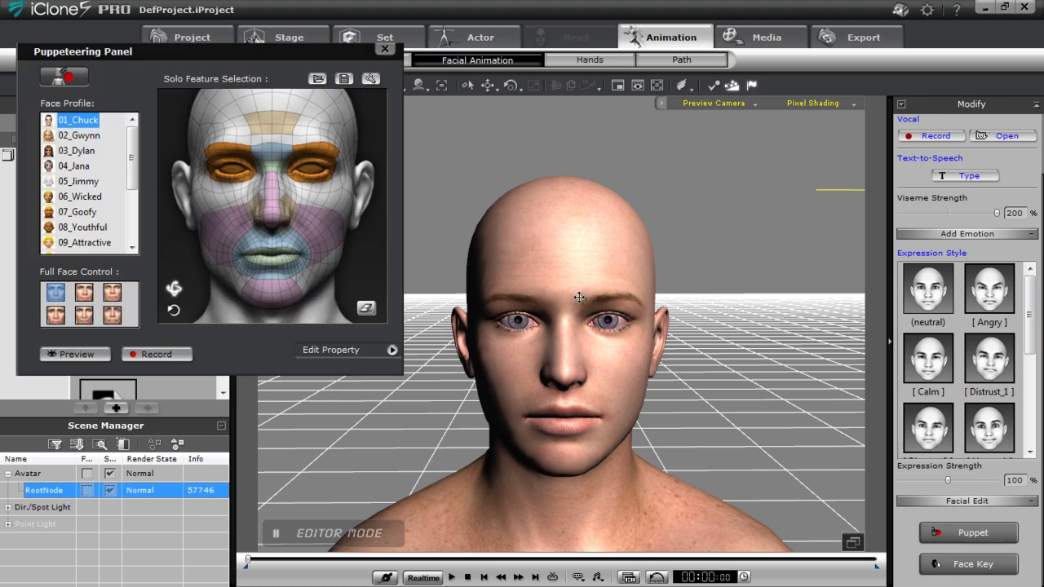
drag(587, 384, 576, 326)
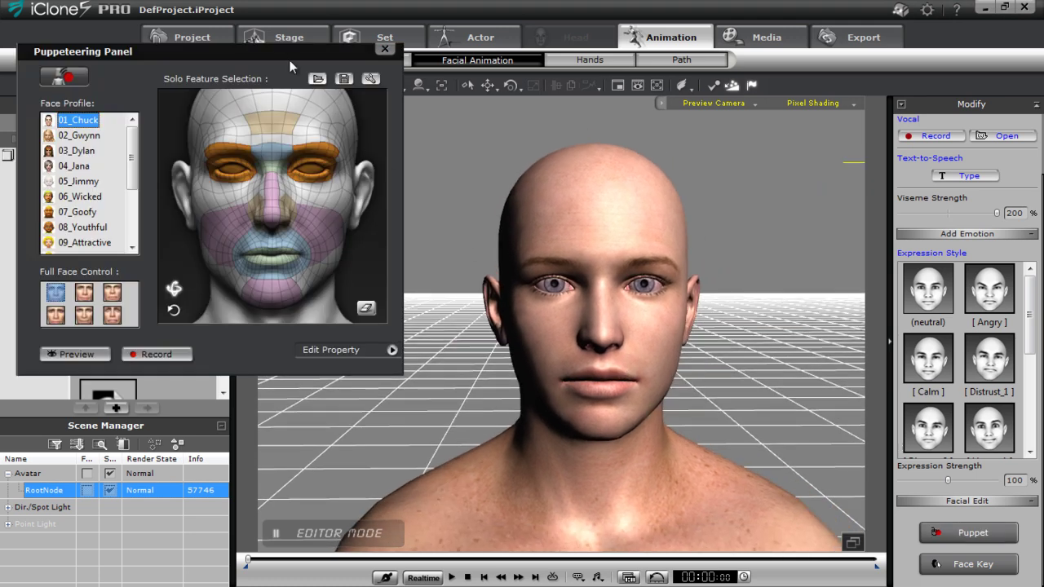
drag(276, 51, 278, 132)
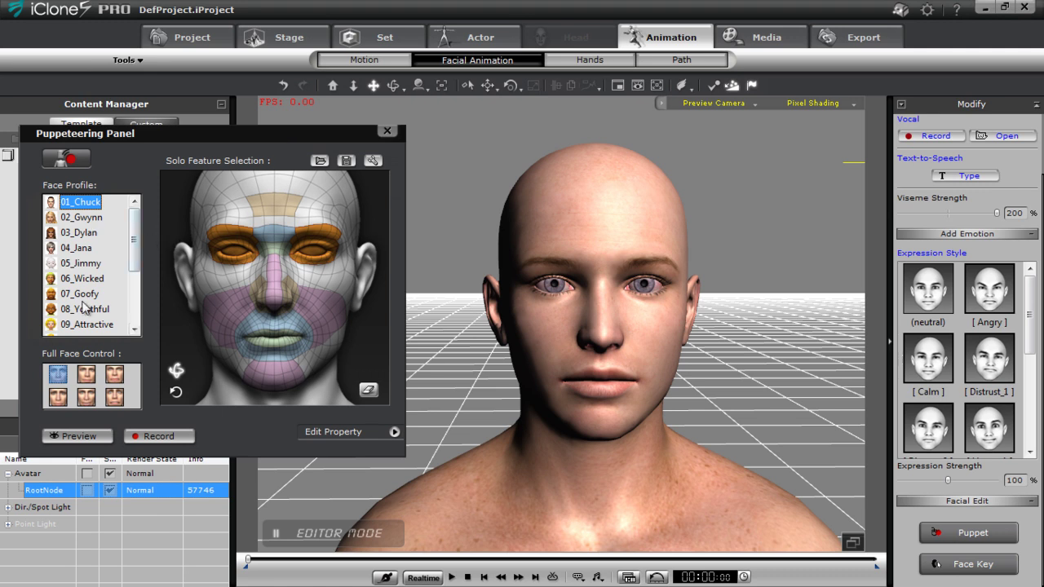
click(81, 435)
key(space)
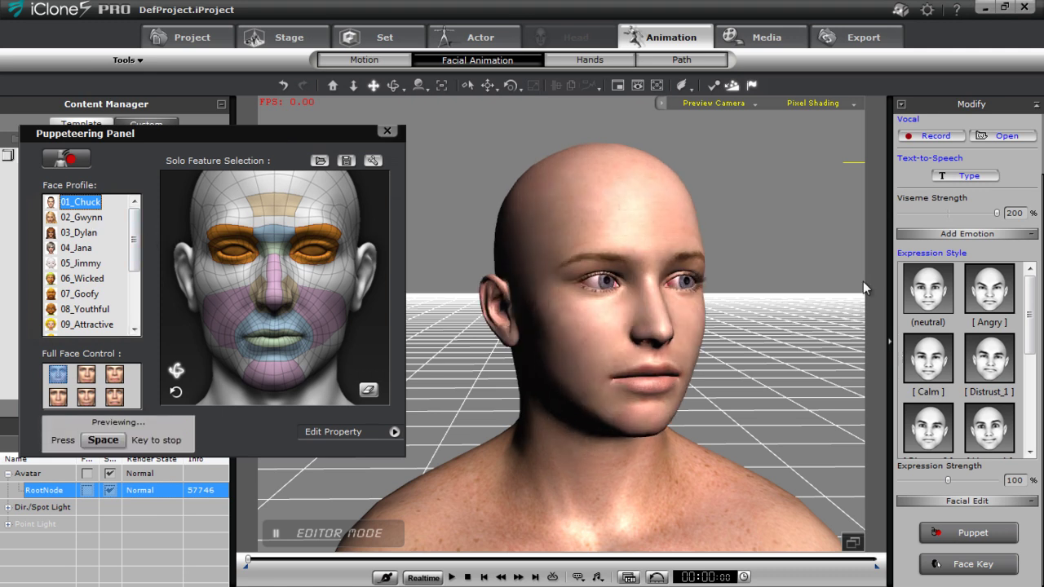
key(space)
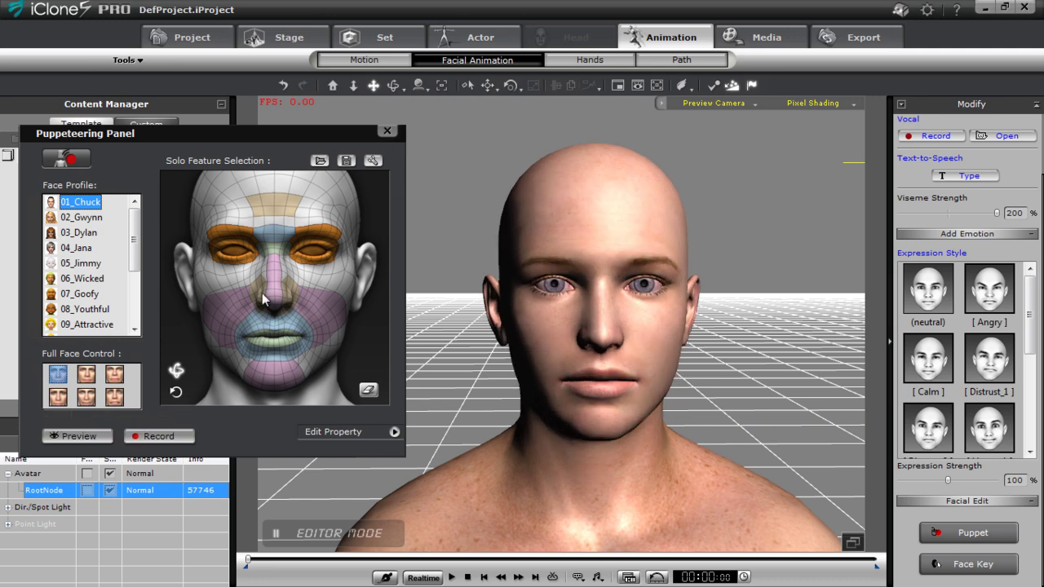
Preview the third full face control of the 01_Chuck profile on the avatar.
click(114, 373)
click(79, 436)
key(space)
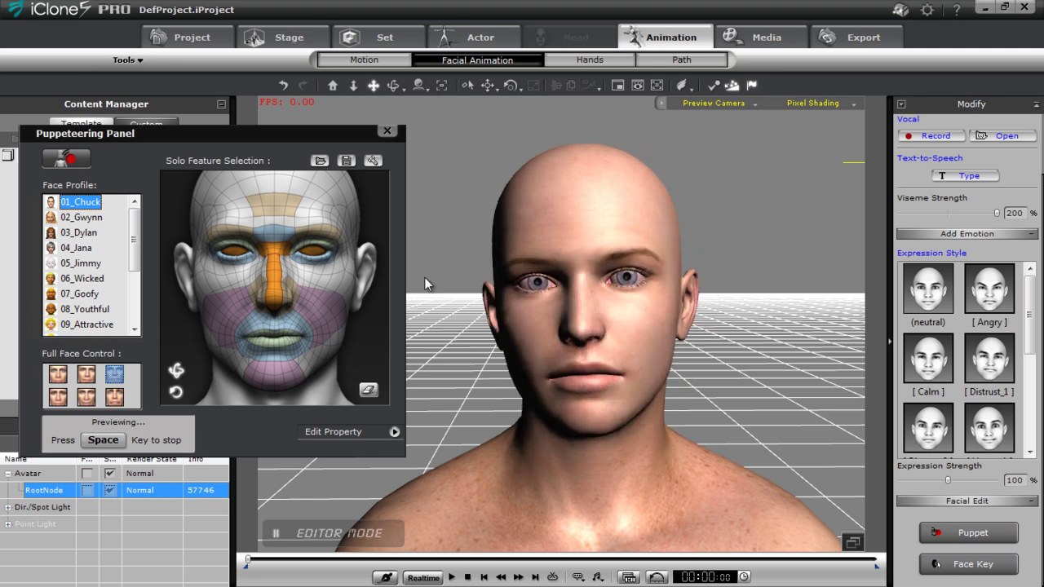
key(space)
Preview the first full face control of the 09_Attractive profile on the avatar.
drag(134, 259, 134, 285)
click(90, 278)
click(80, 434)
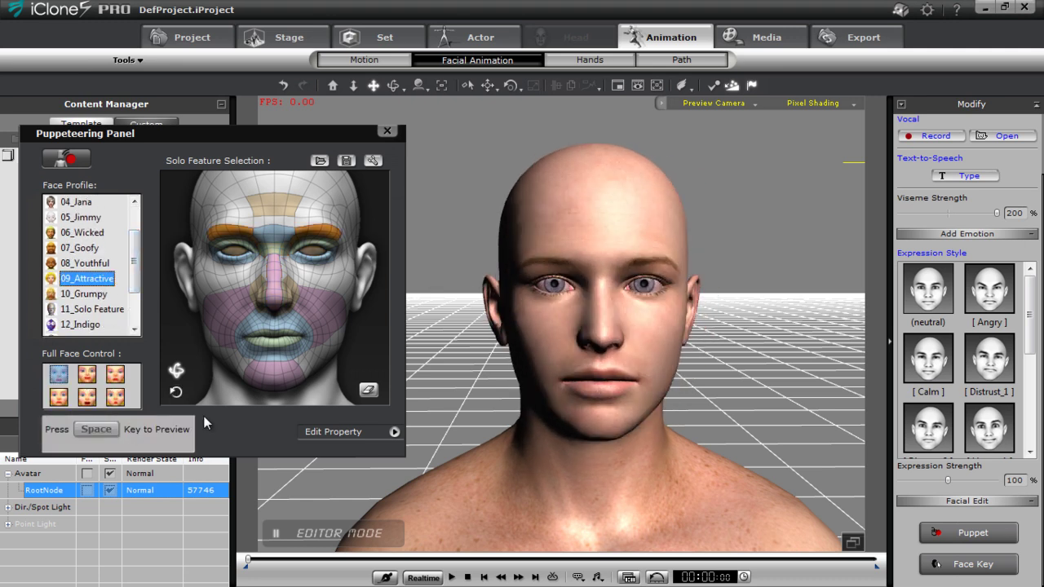
key(space)
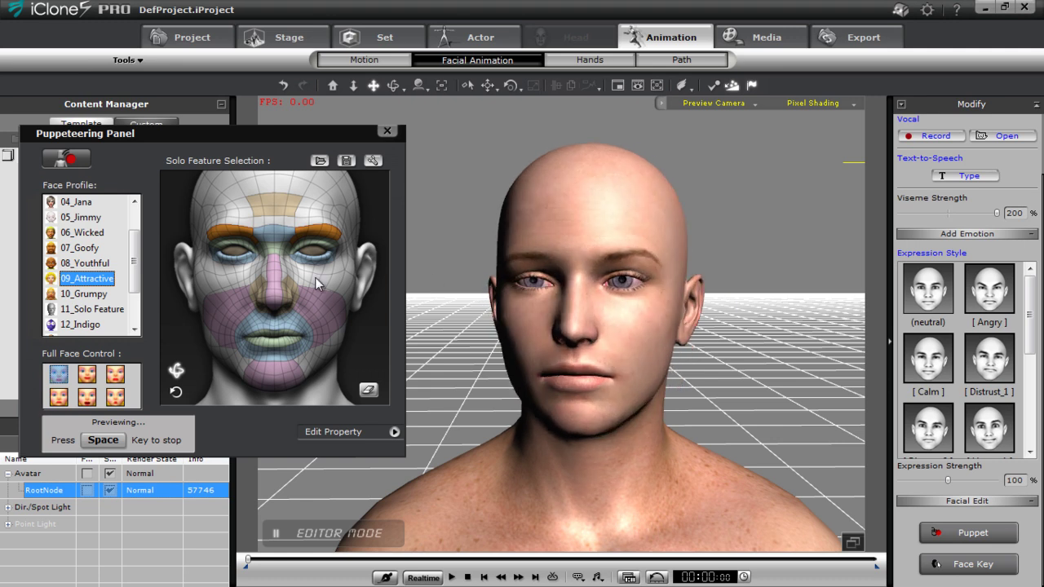
key(space)
Preview the second full face control of the 05_Jimmy profile on the avatar.
click(88, 219)
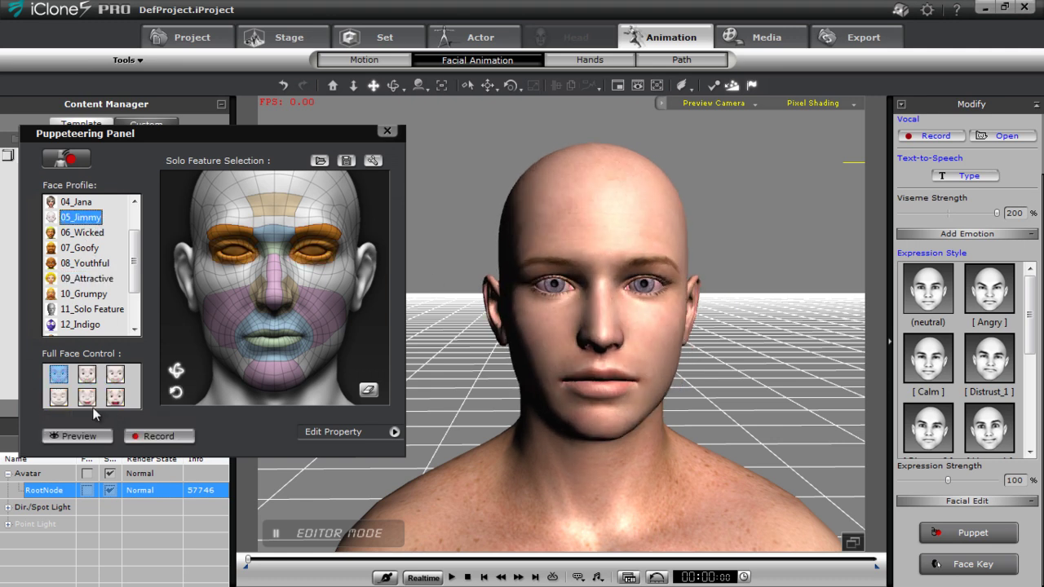
click(90, 380)
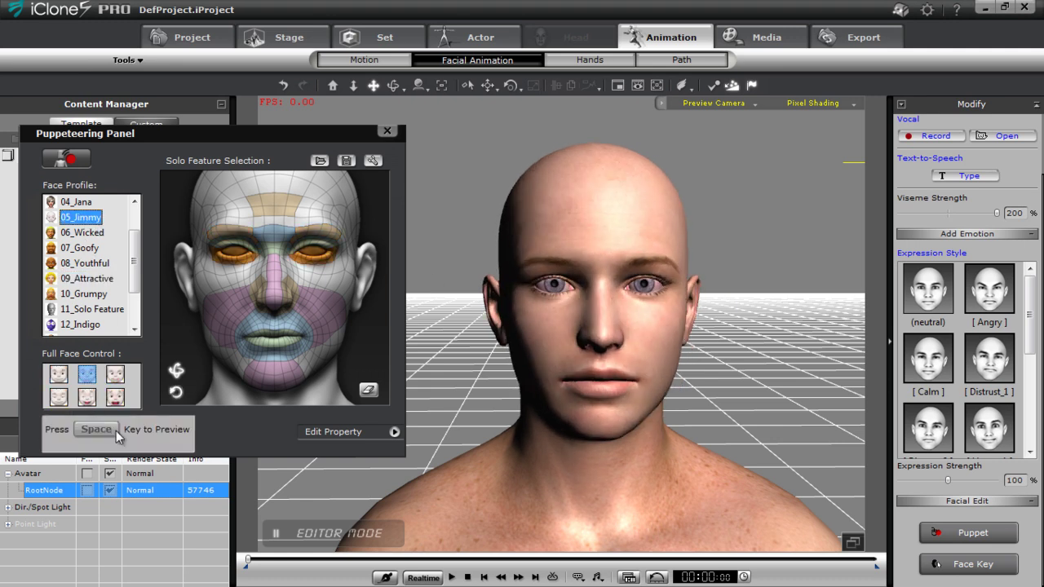
key(space)
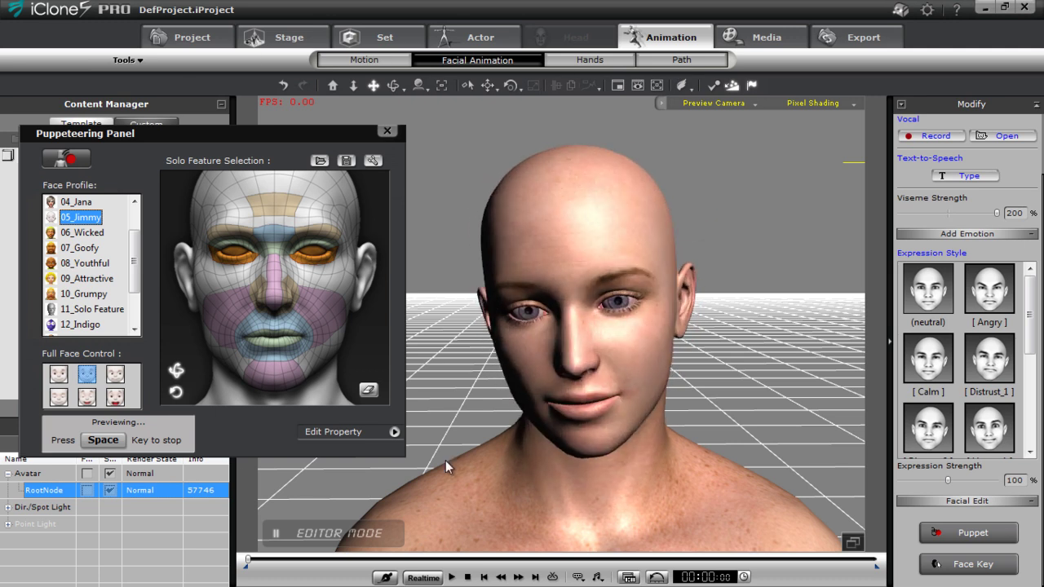
key(space)
Preview the fifth full face control of the 05_Jimmy profile on the avatar.
click(113, 377)
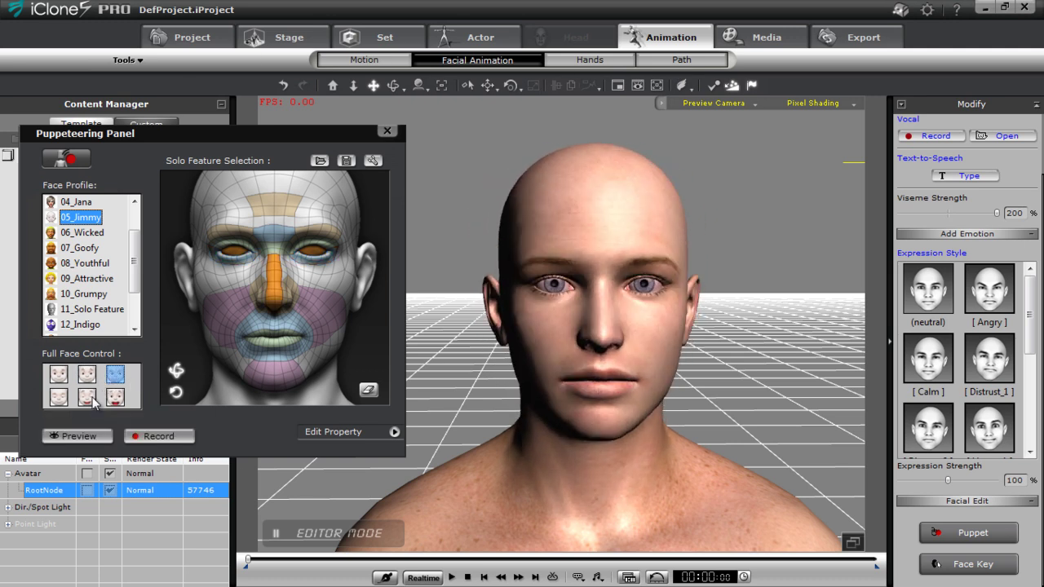
click(87, 397)
key(space)
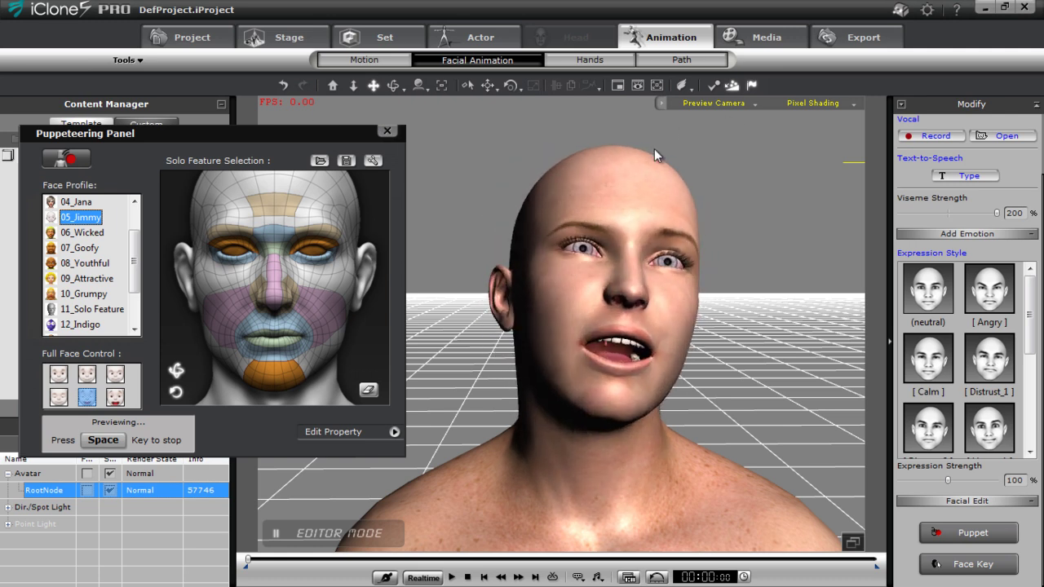
key(space)
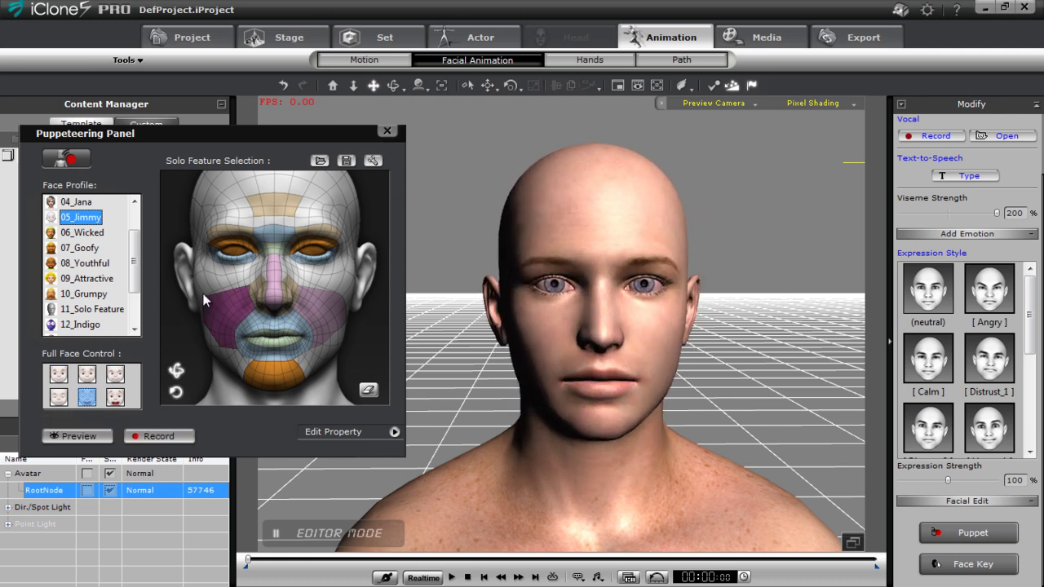
Clear the facial feature selection, select only the nose as a solo feature and preview it on the avatar.
drag(135, 271, 137, 300)
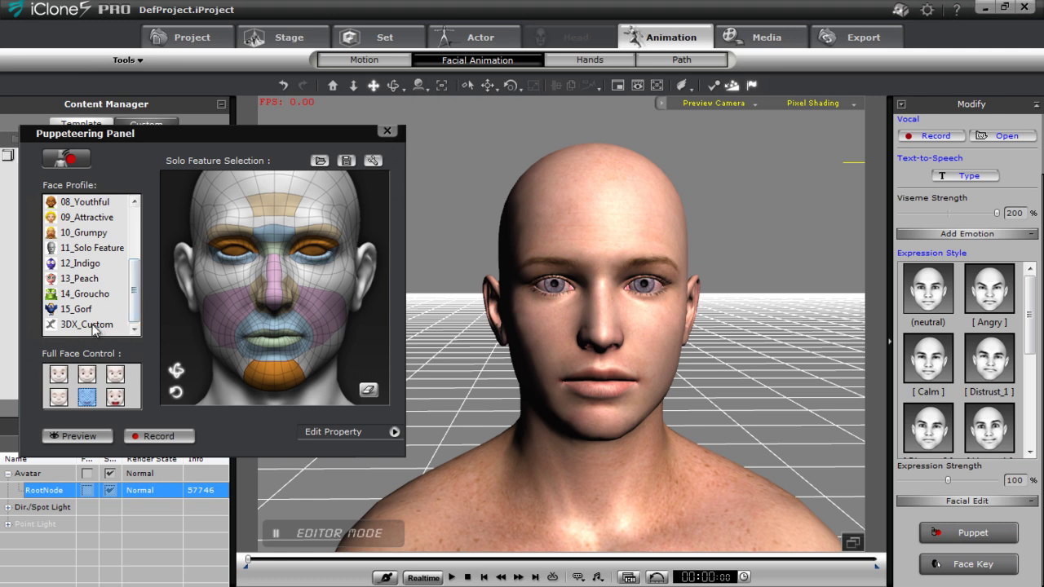
click(369, 391)
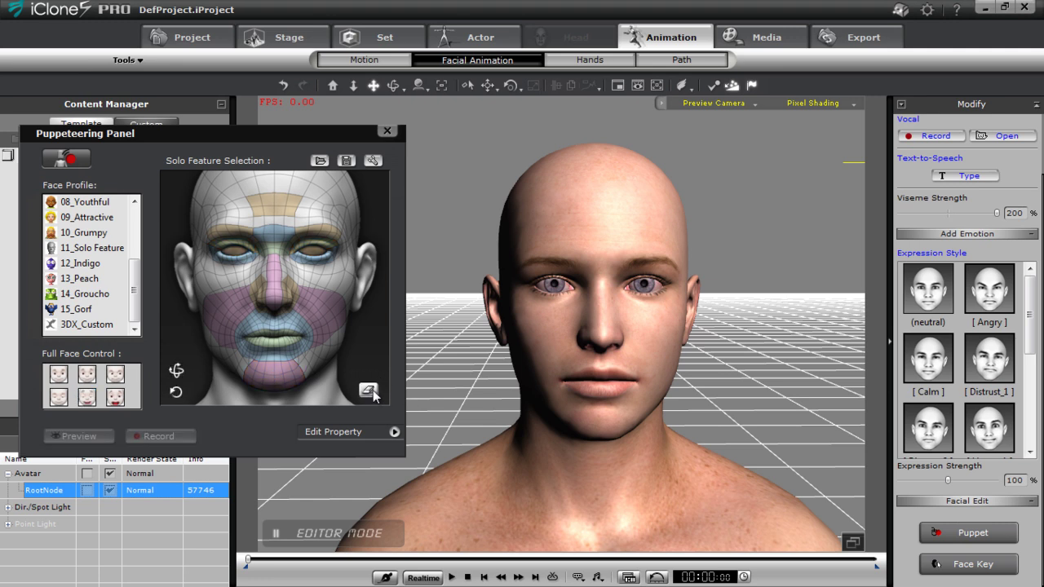
click(276, 277)
click(80, 435)
key(space)
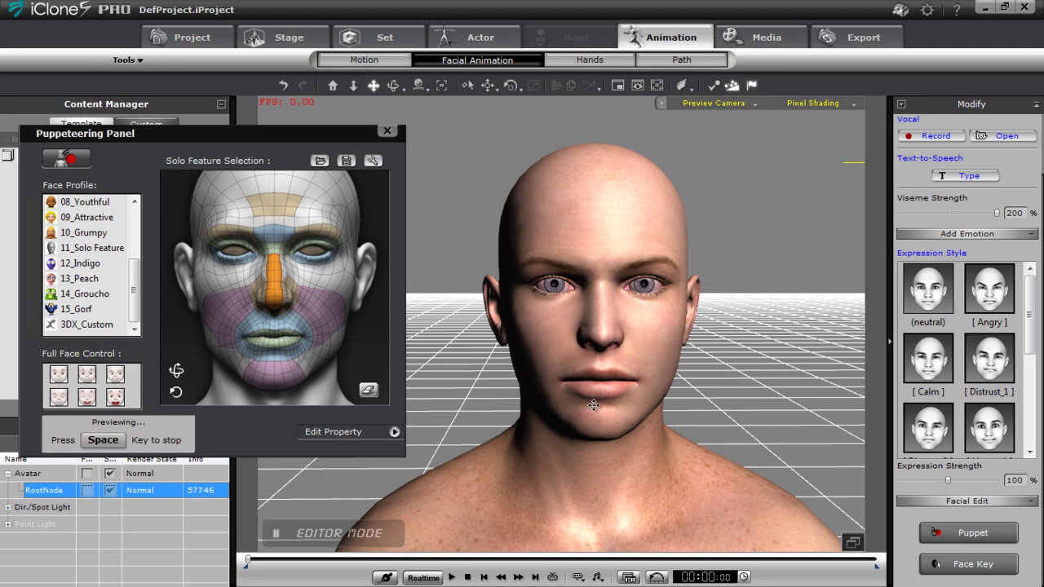
key(space)
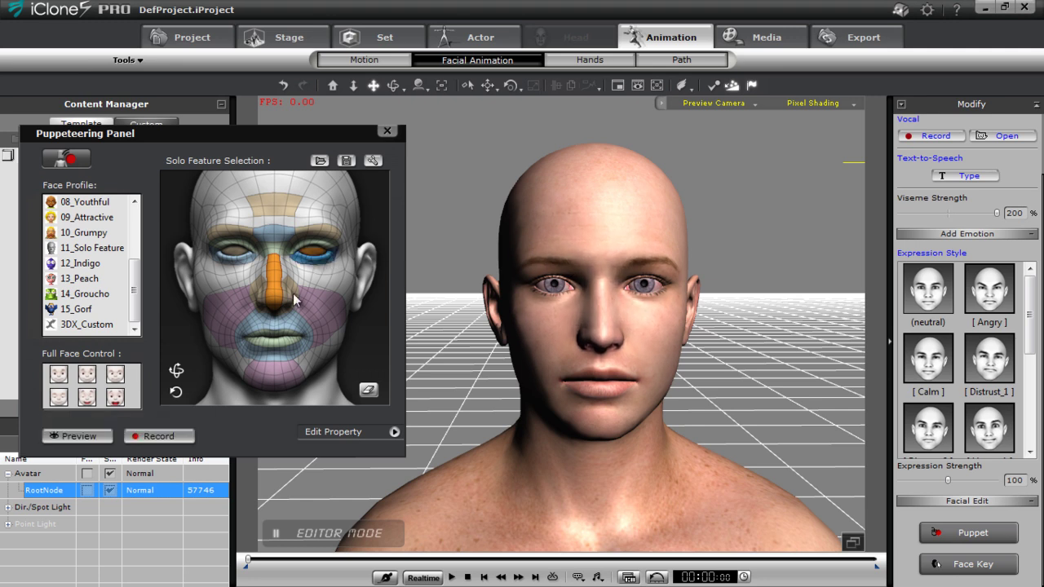
Preview the nose together with one eye as solo features on the avatar.
click(94, 435)
key(space)
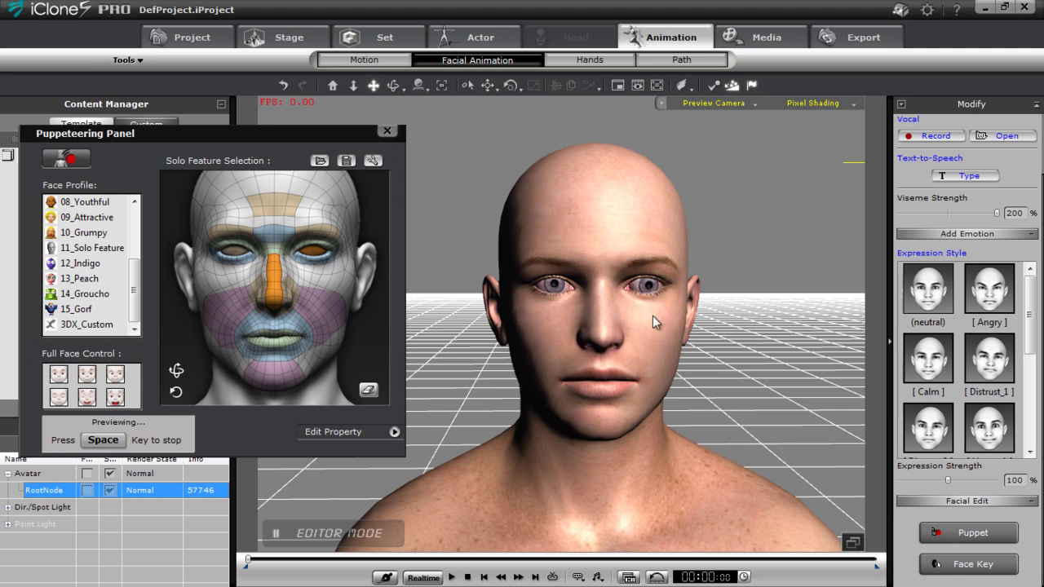
key(space)
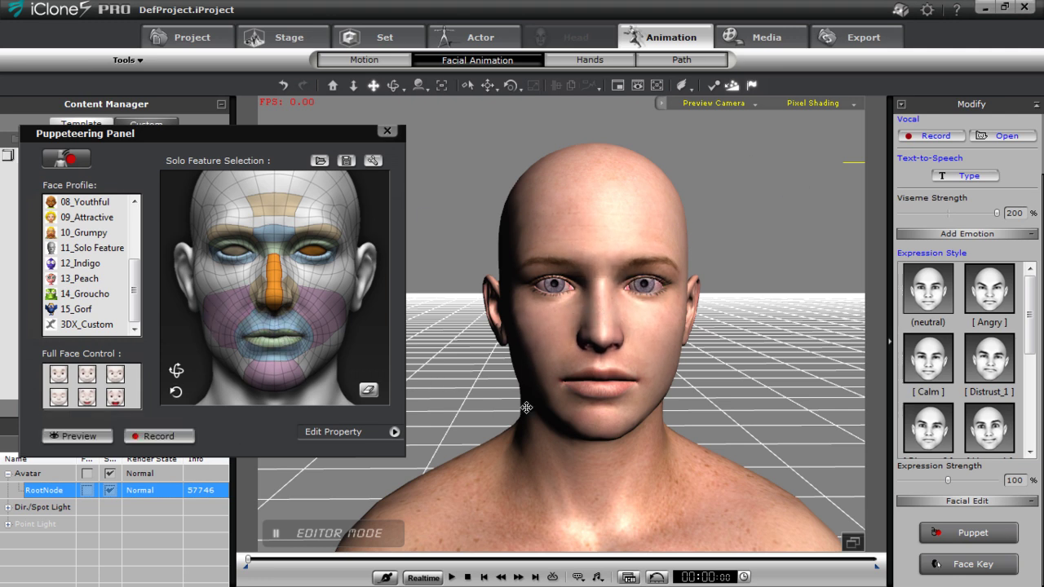
Choose the 3DX_Custom face profile and preview its first full face control on the avatar.
click(91, 325)
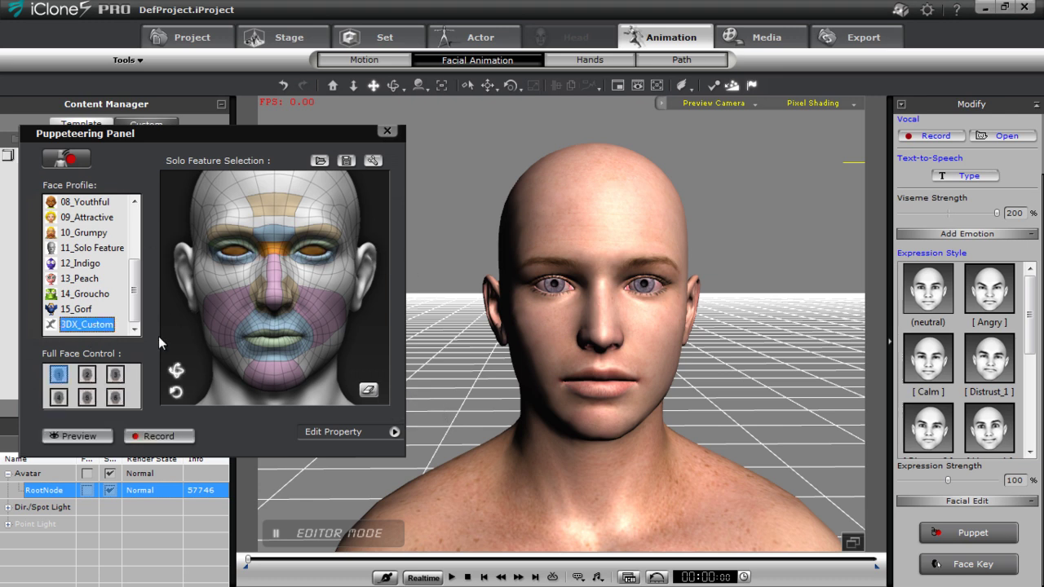
click(85, 374)
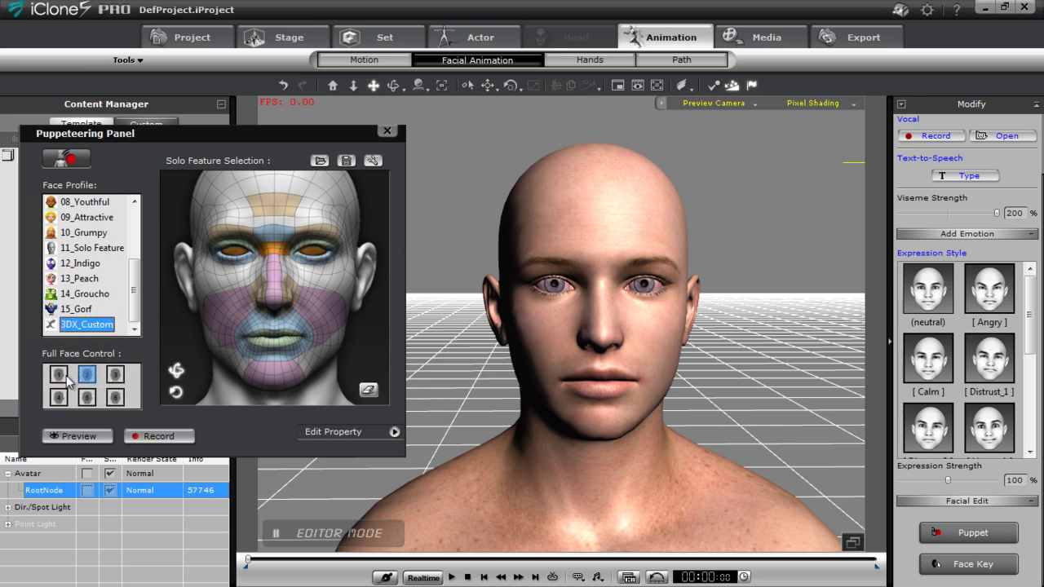
click(65, 377)
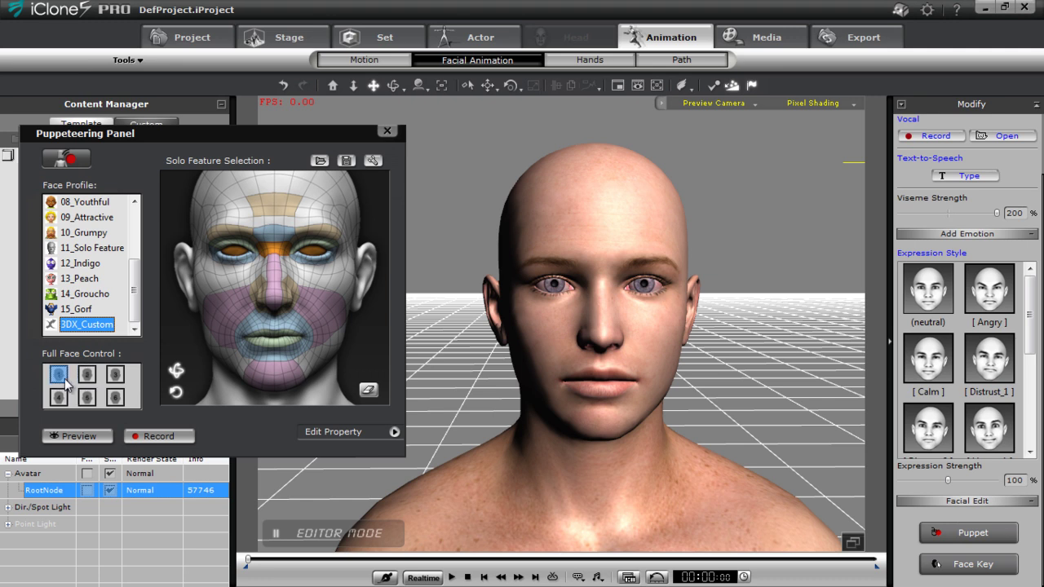
click(80, 436)
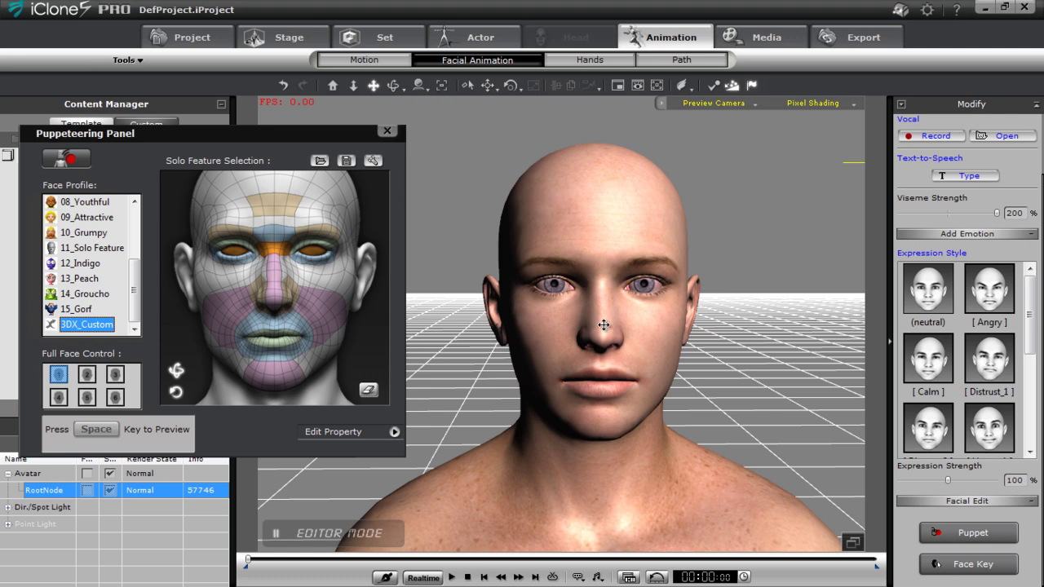
key(space)
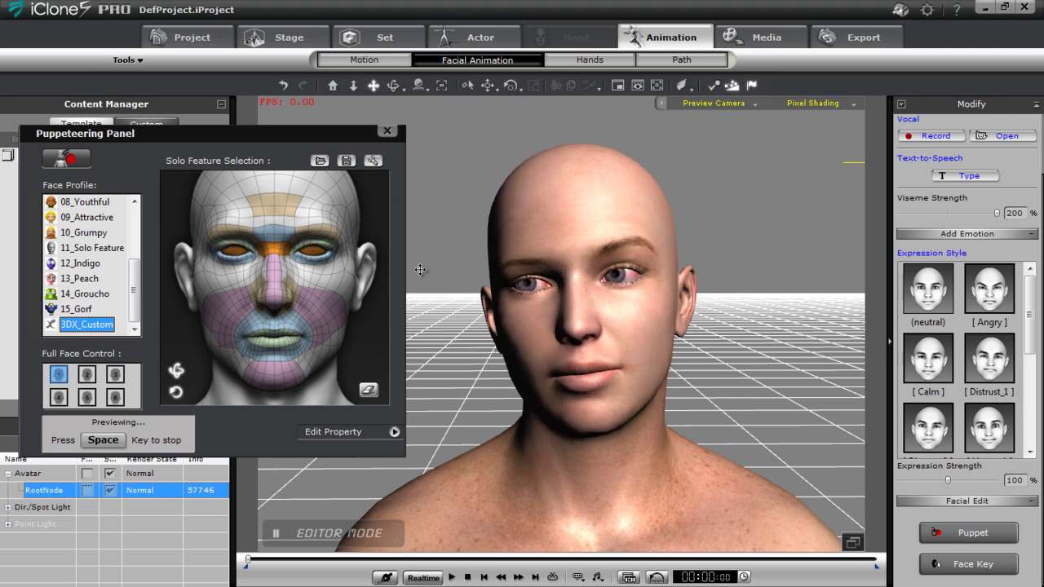
key(space)
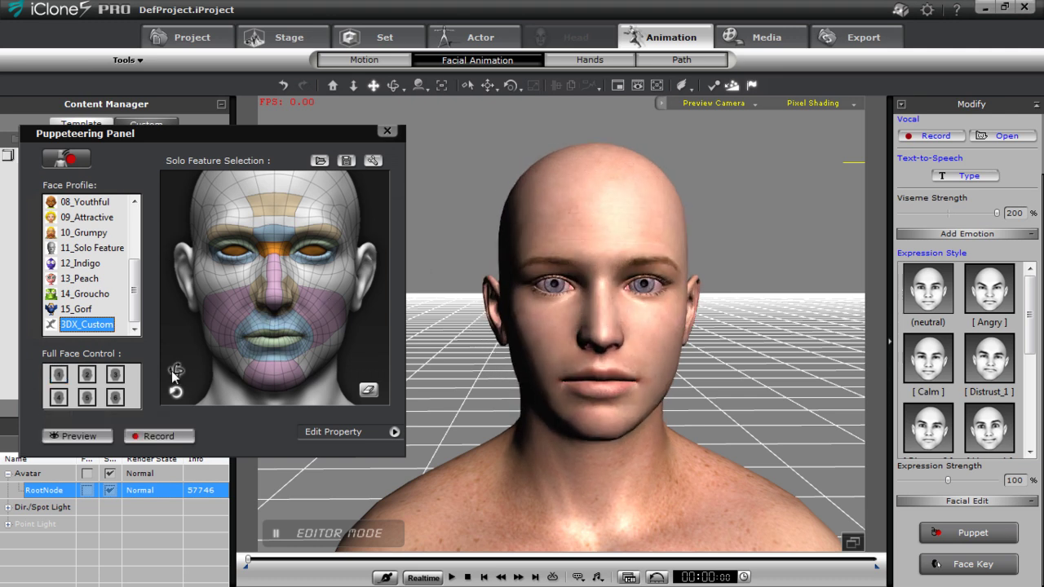
Exclude the head rotation and tilt from the 3DX_Custom selection and preview the remaining facial movements on the avatar.
click(76, 436)
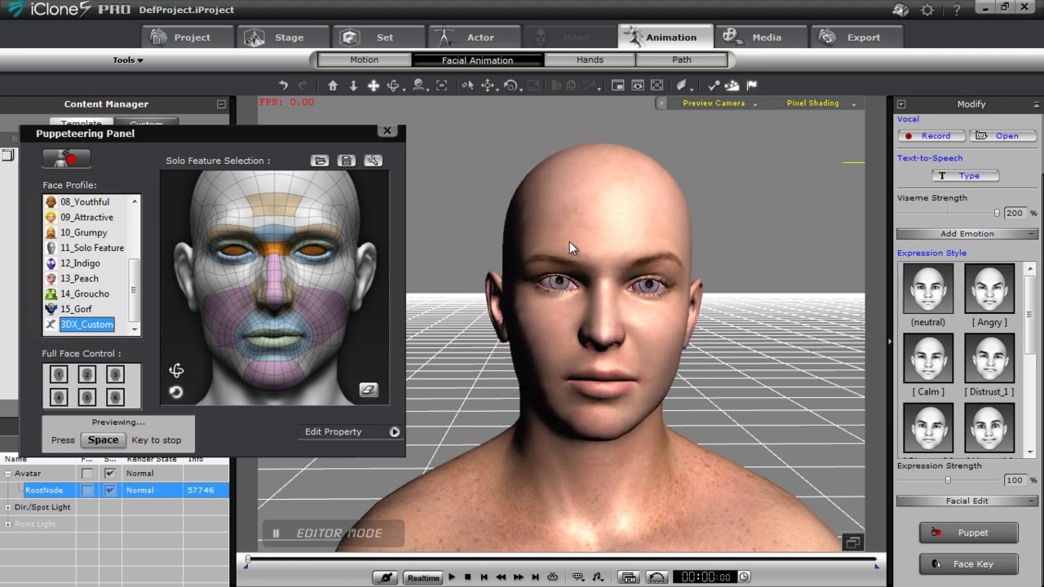
key(space)
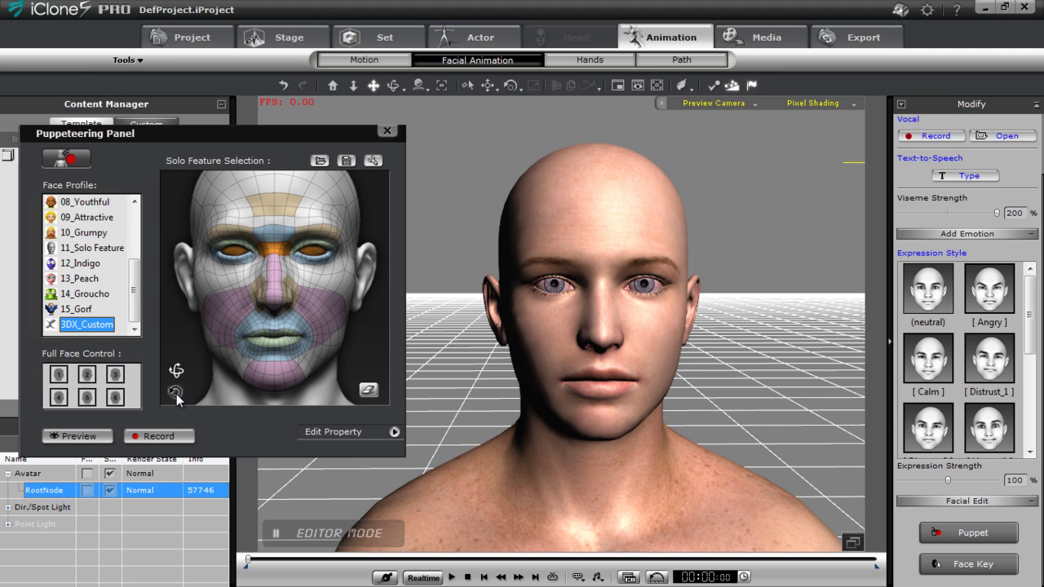
click(73, 436)
key(space)
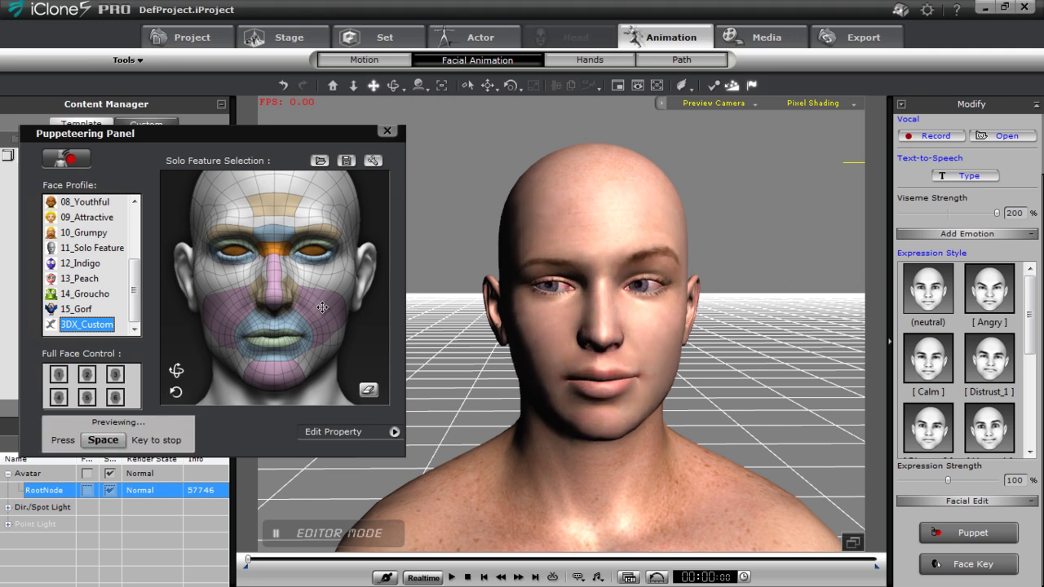
key(space)
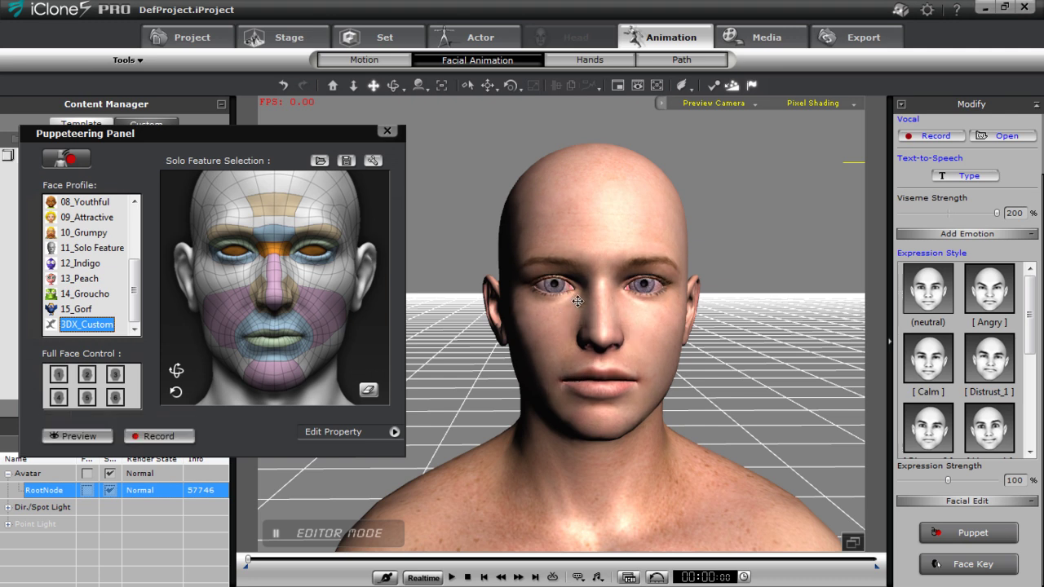
click(71, 437)
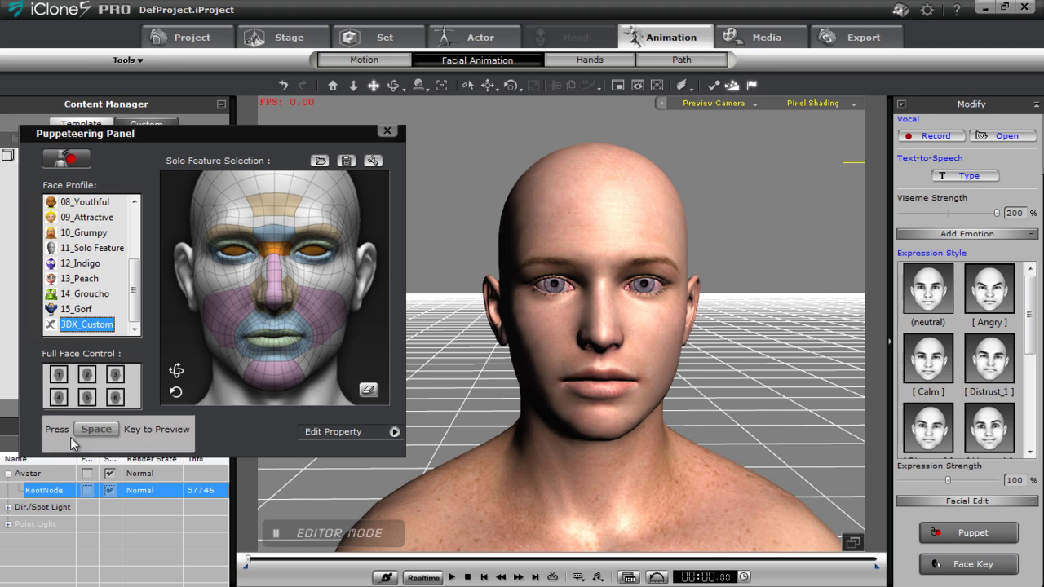
key(space)
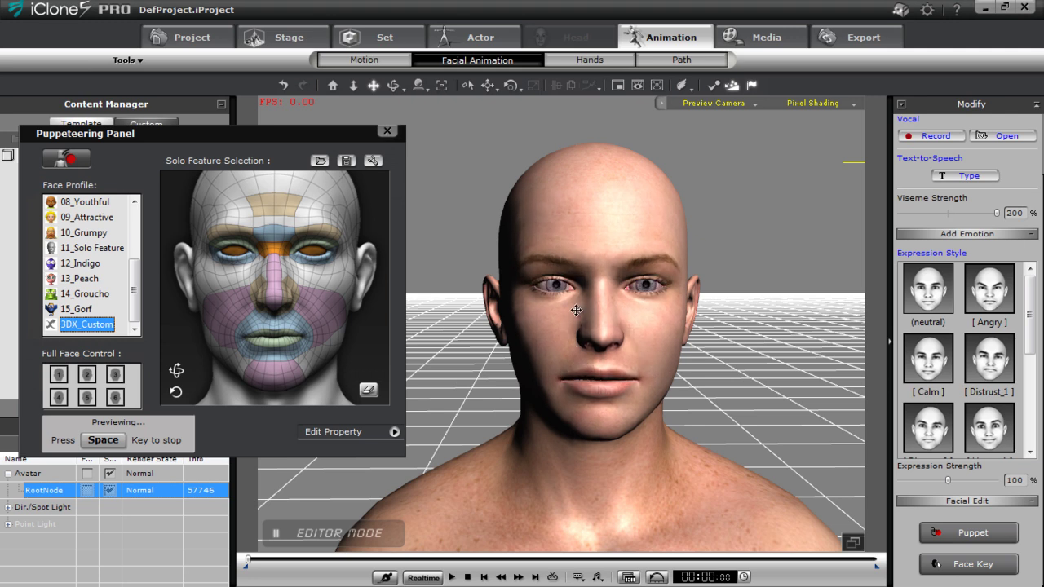
key(space)
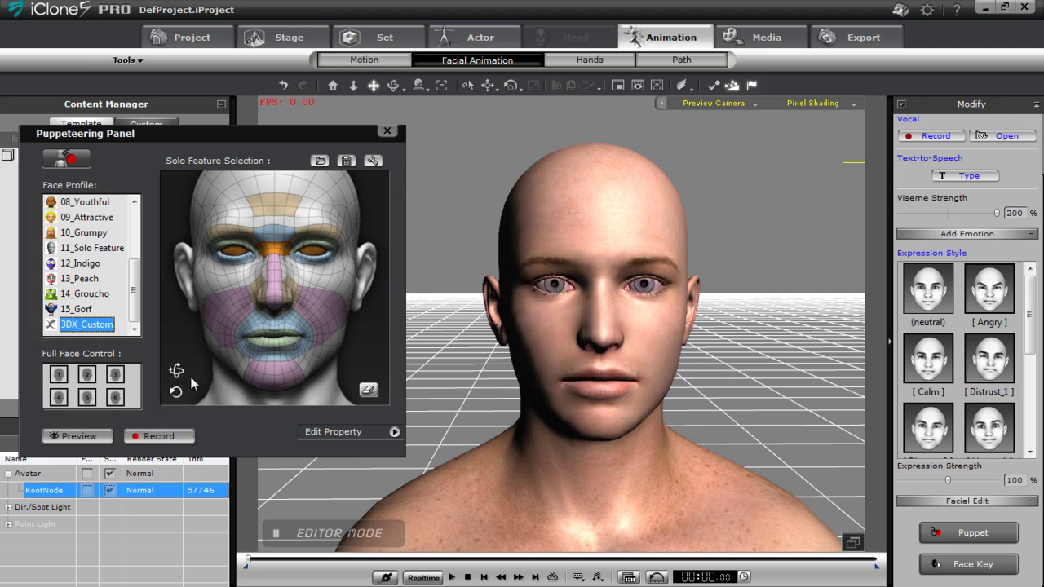
In the puppet property weights, set the Y- value of 34.Eye Blink Left and 35.Eye Blink Right to -60.
click(394, 432)
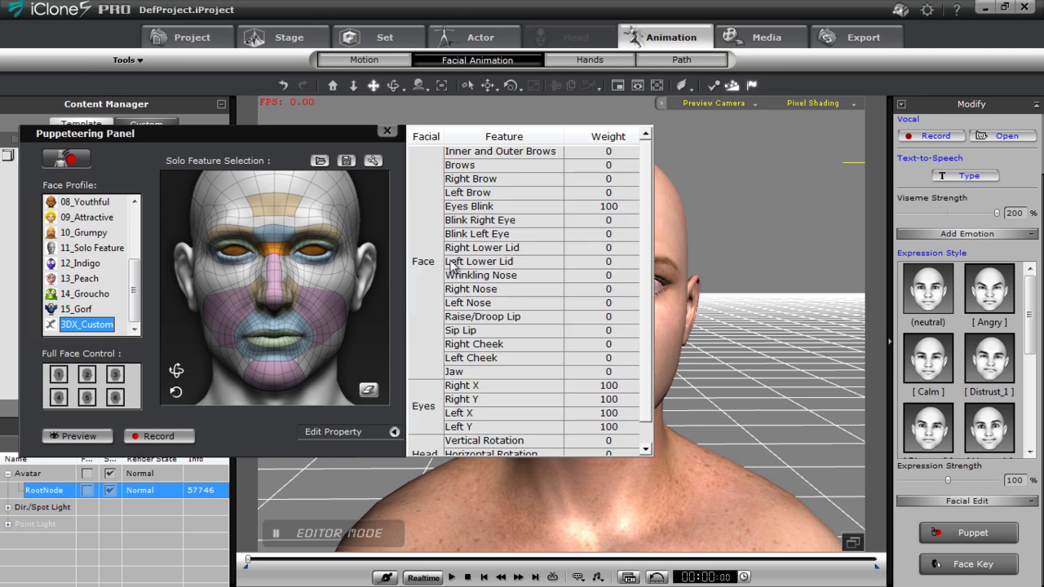
click(562, 295)
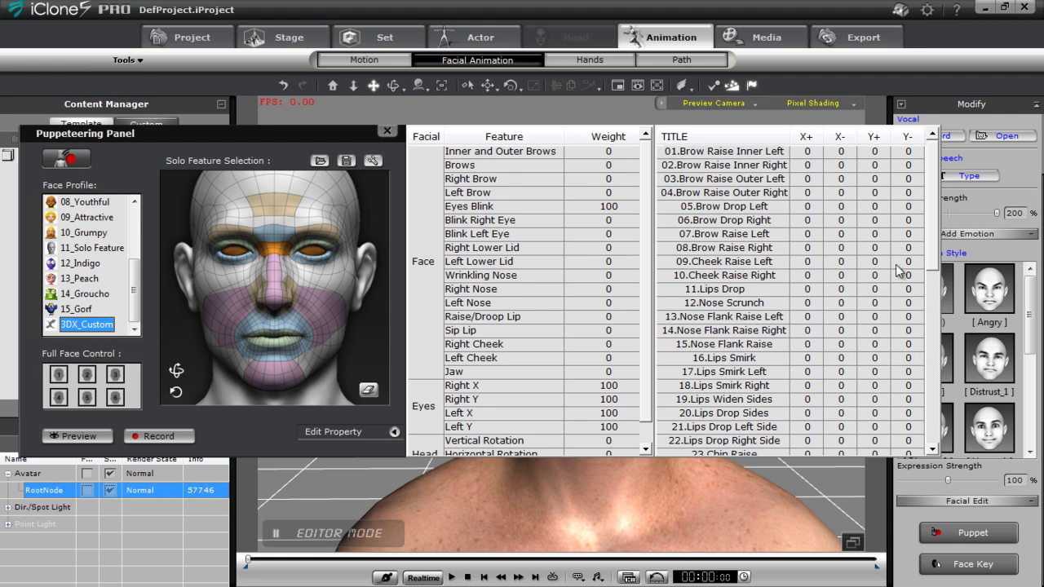
drag(937, 232, 934, 326)
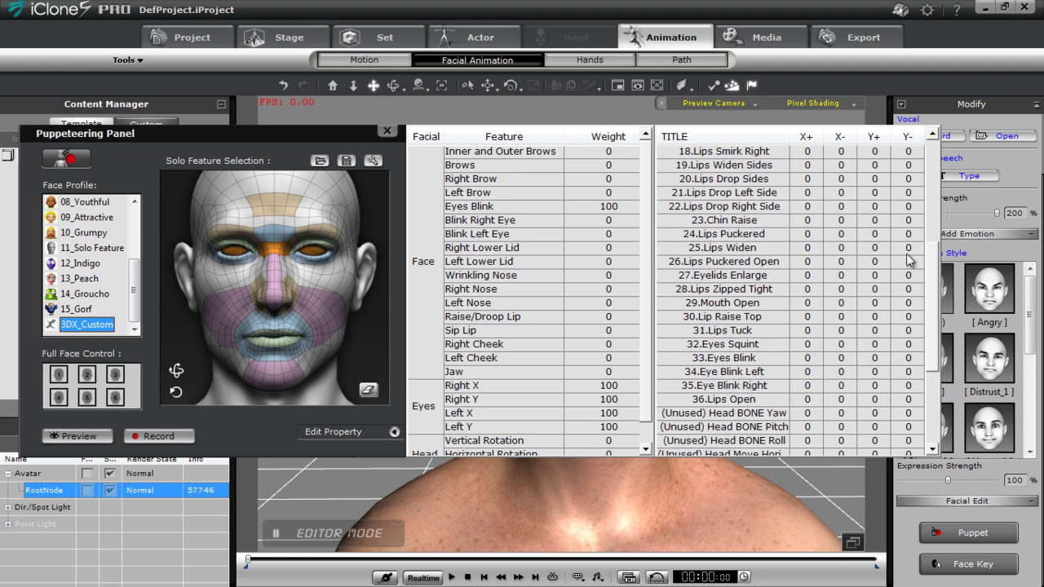
double_click(908, 372)
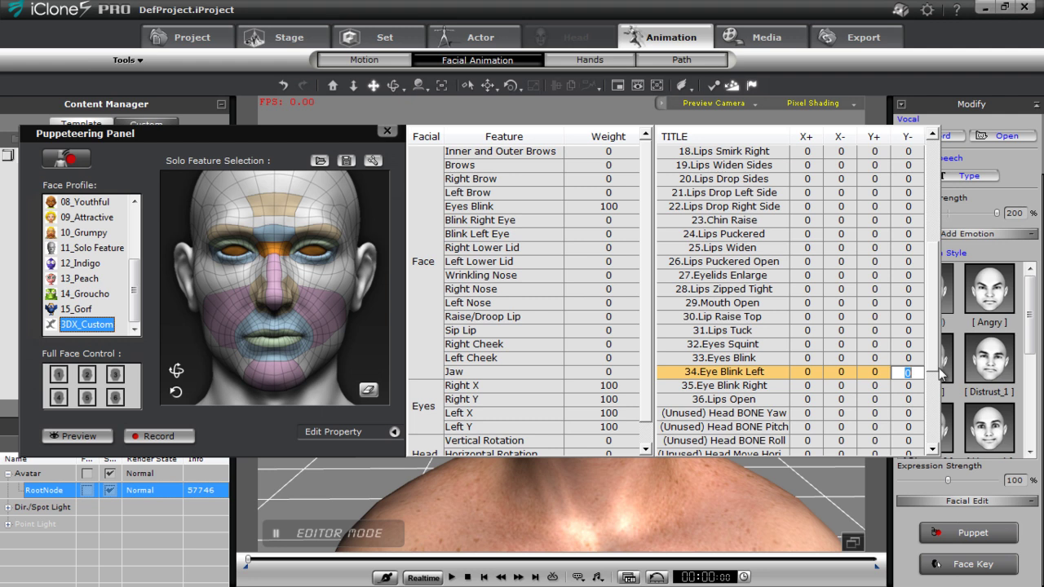
text(-60)
double_click(908, 386)
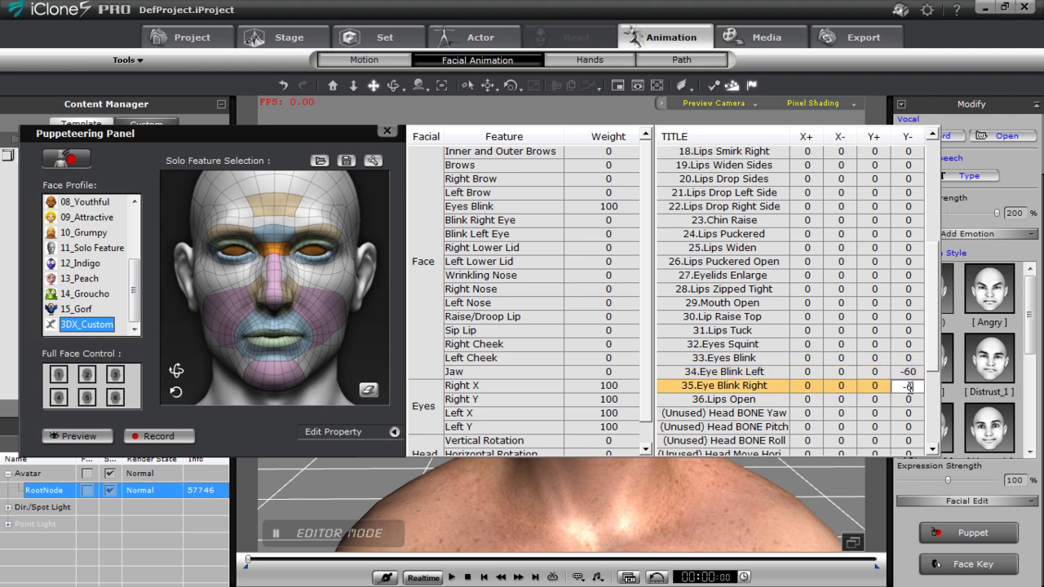
text(-60)
key(Return)
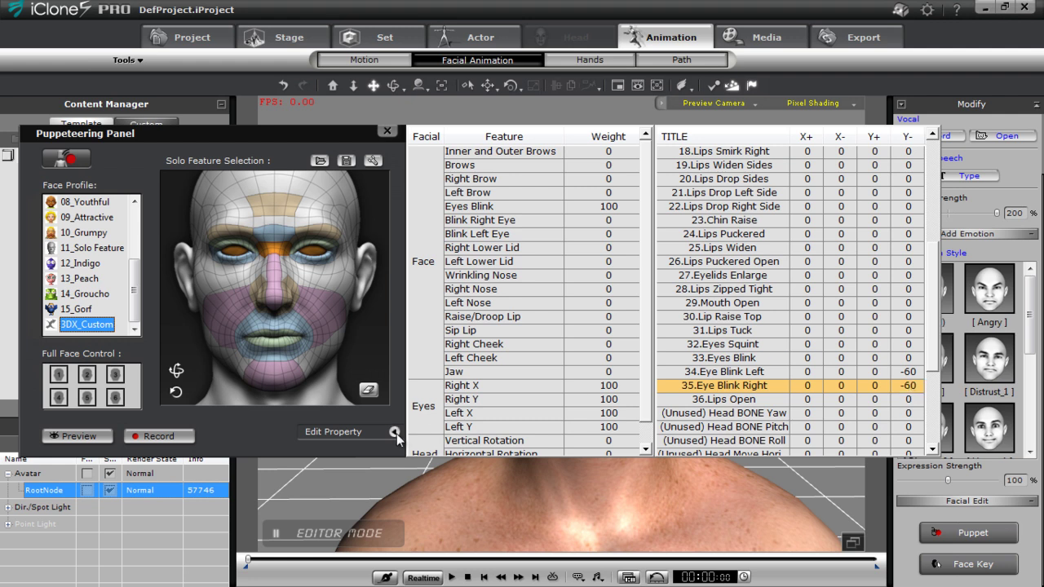
click(395, 433)
Preview the 3DX_Custom puppeteering with the edited eye blink weights.
click(74, 436)
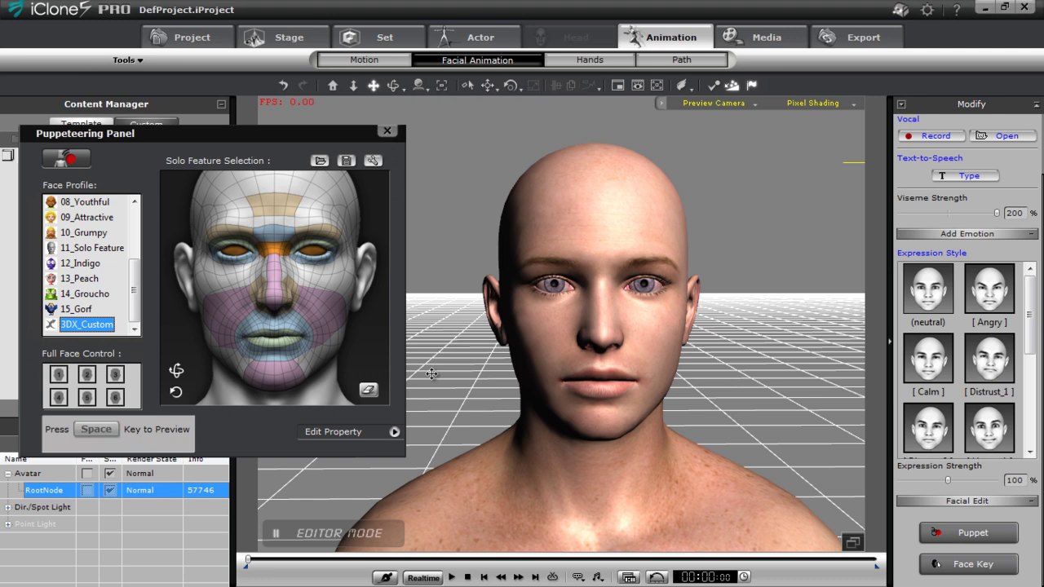
key(space)
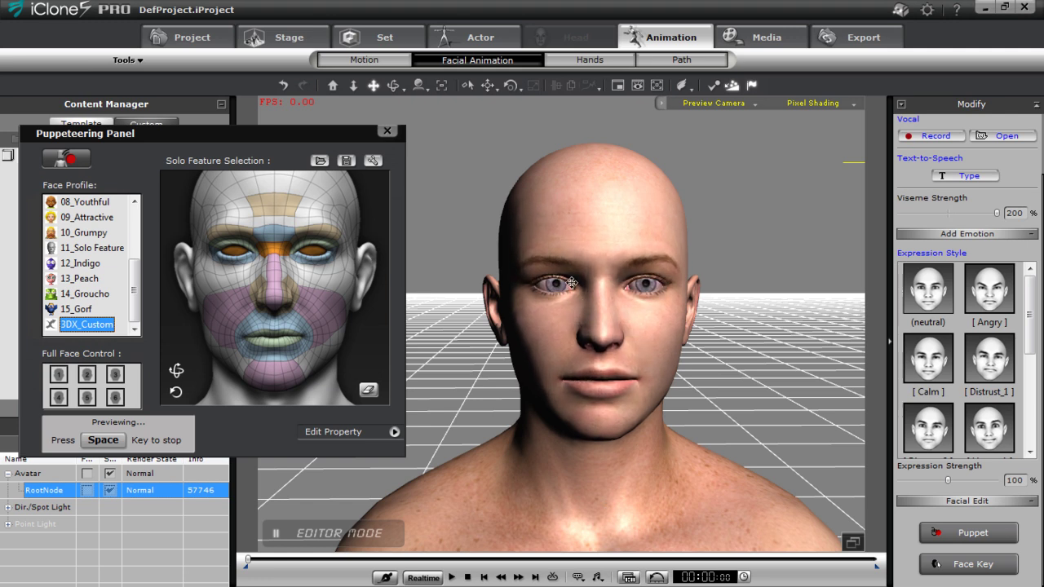
key(space)
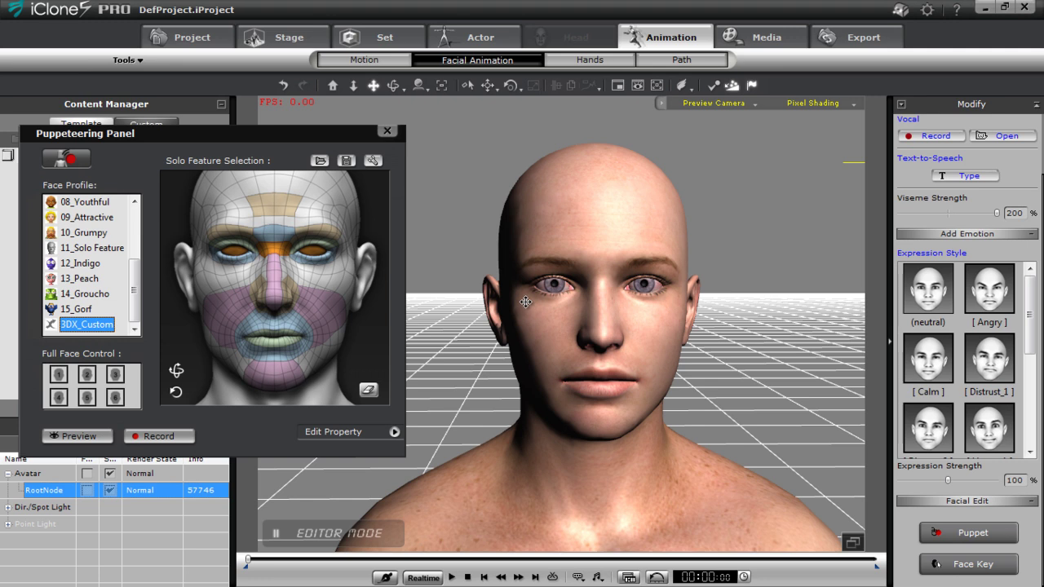
Record a facial puppeteering take with the 3DX_Custom profile and return the timeline to the start.
click(161, 435)
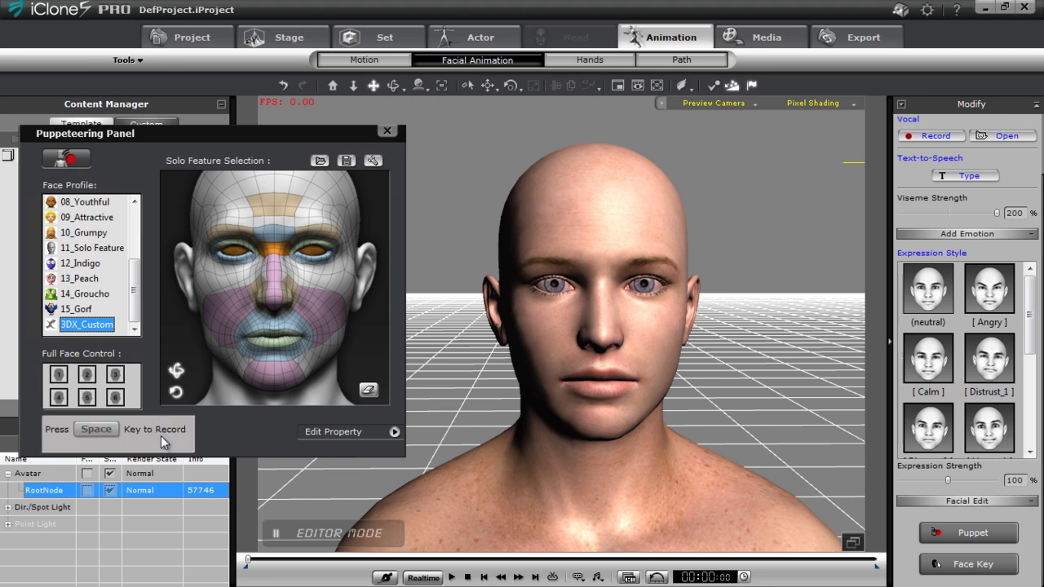
key(space)
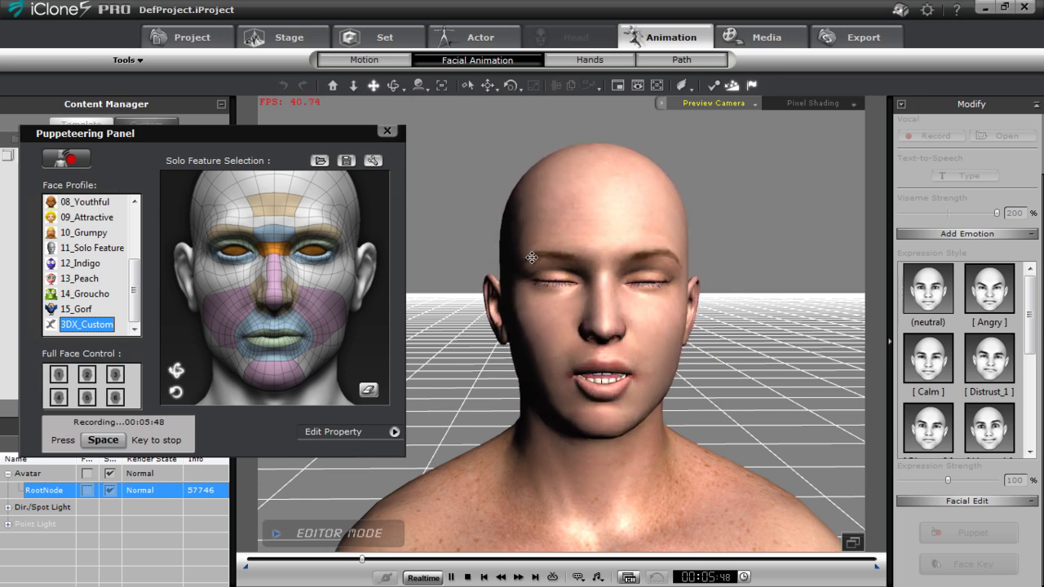
key(space)
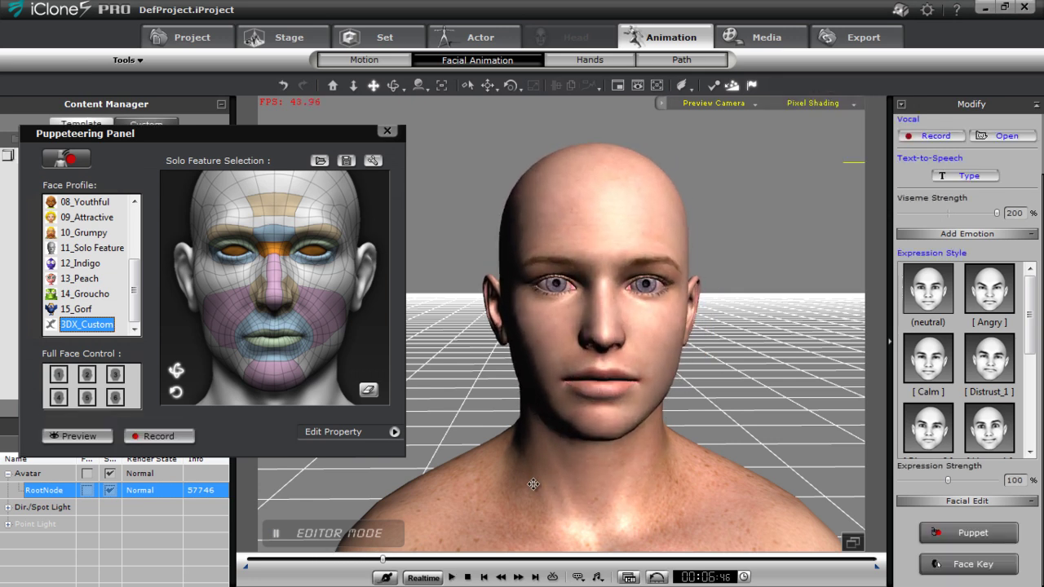
click(470, 578)
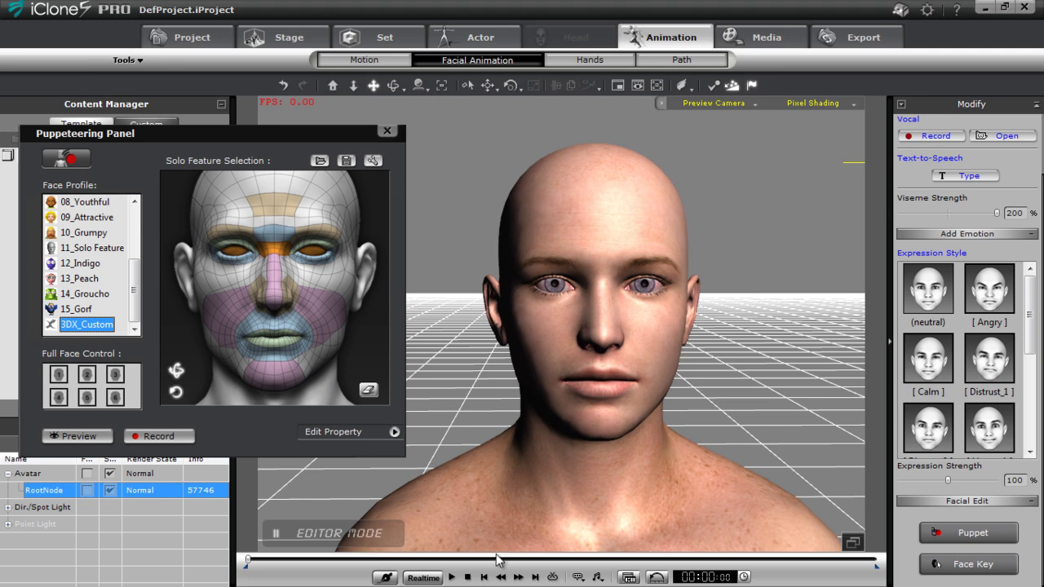
Play back the recorded facial puppeteering take, stop it at the start, and close the facial puppeteering controls.
click(451, 578)
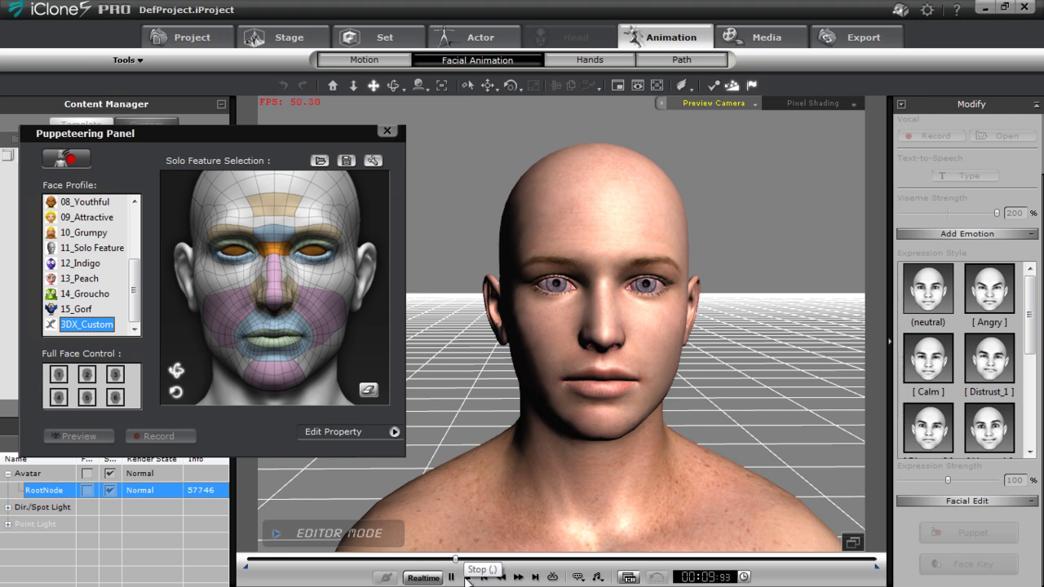
click(466, 578)
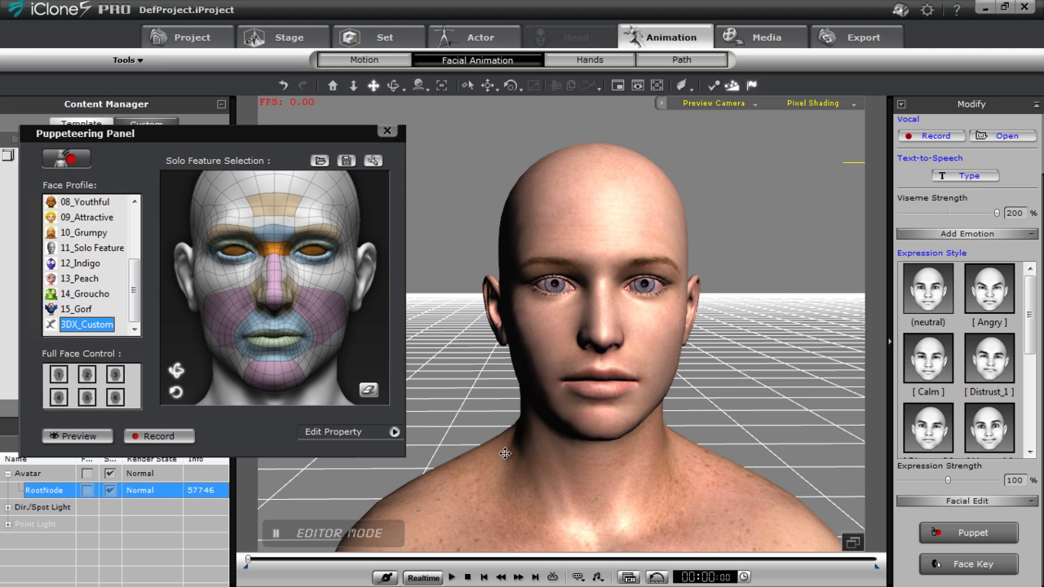
scroll(543, 396, down, 5)
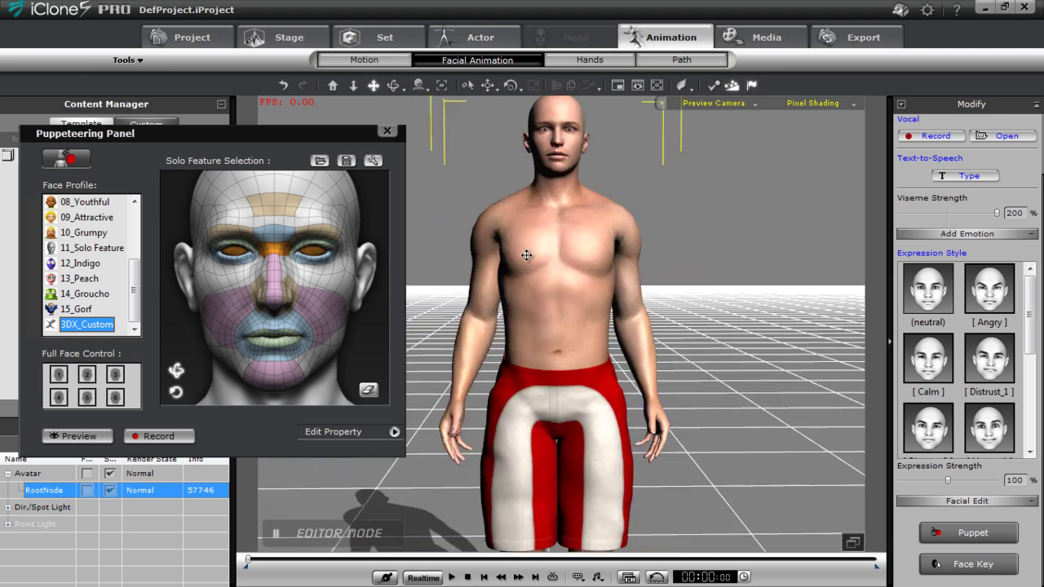
click(388, 133)
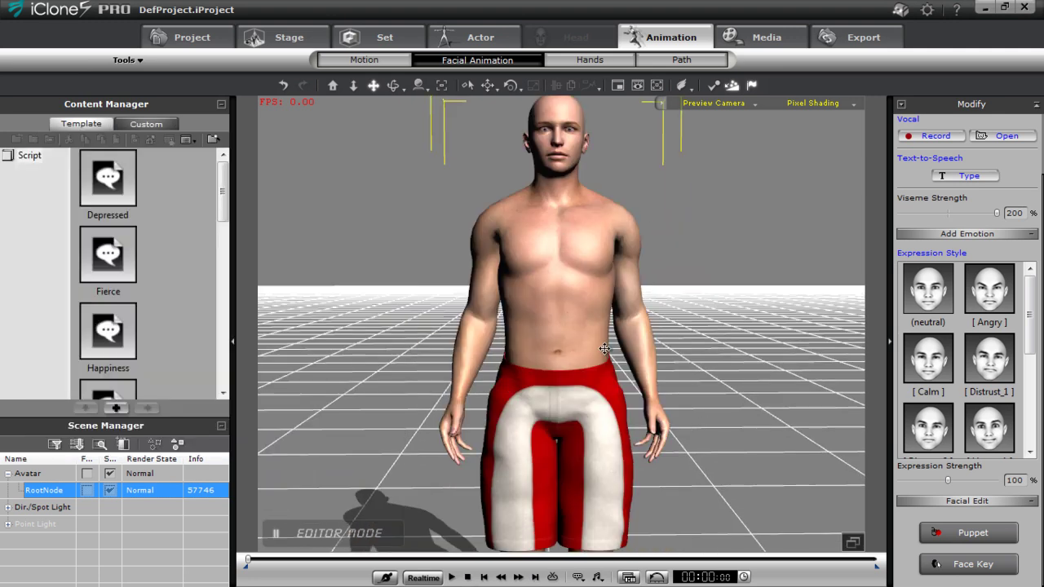
Open Motion Puppet for the full-body avatar, choose the 01_Dance2 motion from the Base Motion profile and preview it.
scroll(604, 349, down, 5)
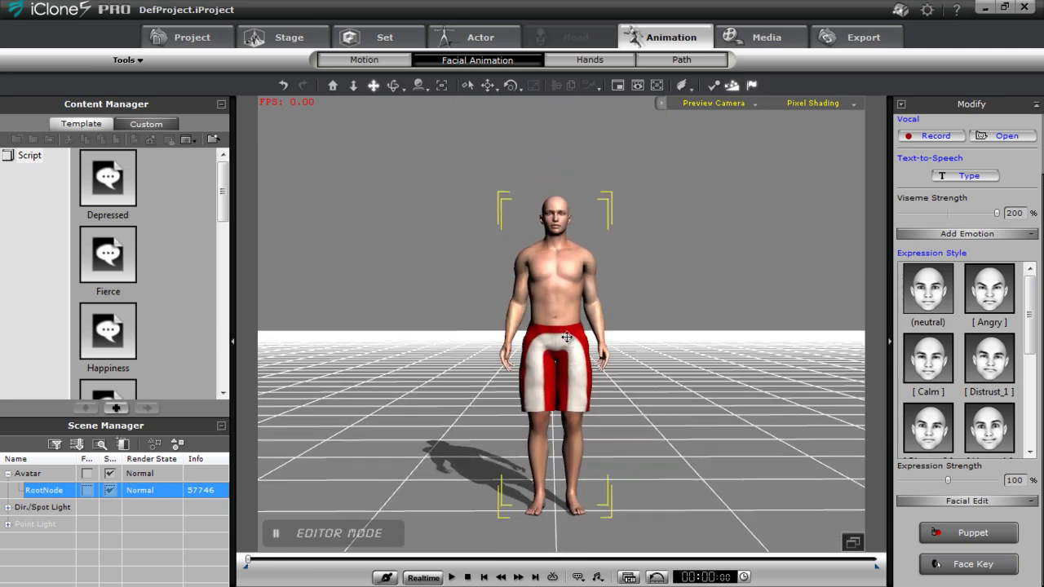
click(367, 62)
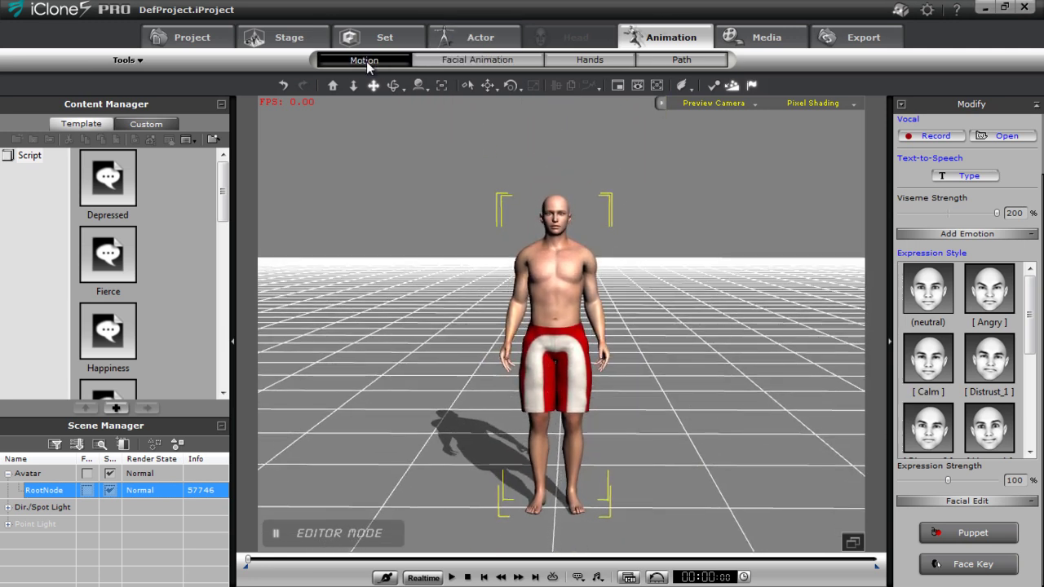
click(935, 242)
click(211, 210)
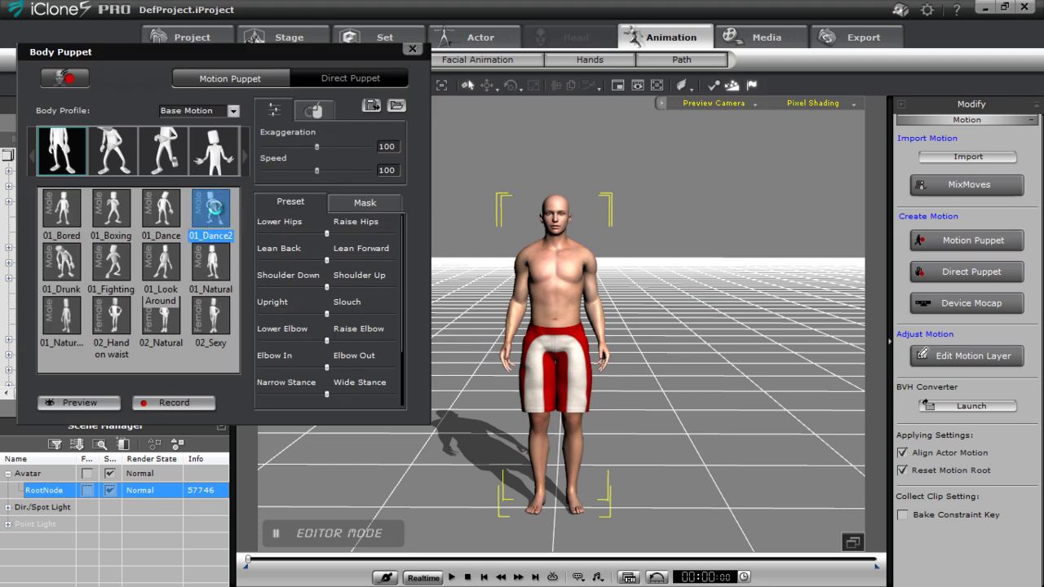
click(101, 401)
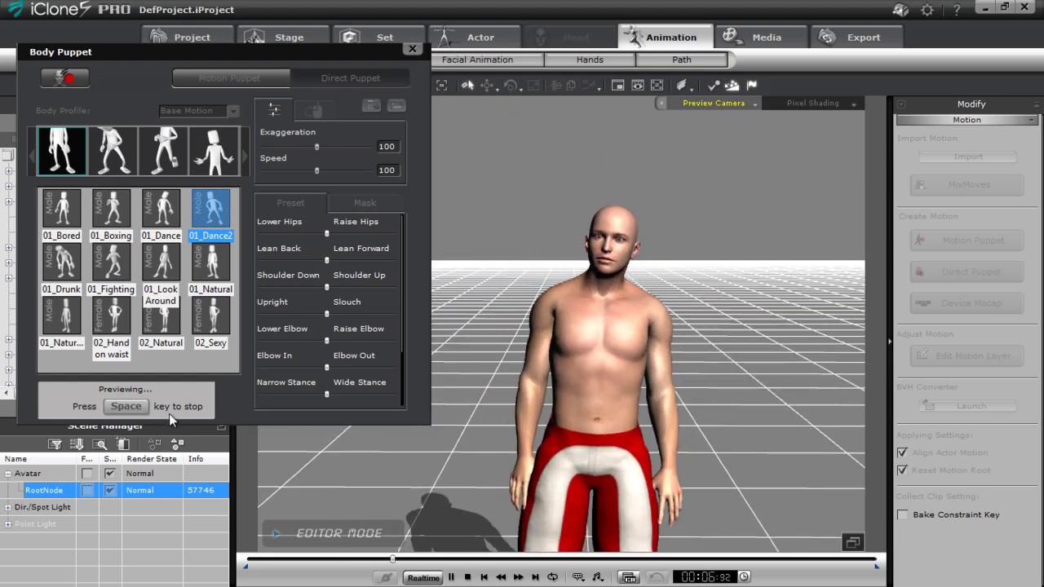
key(space)
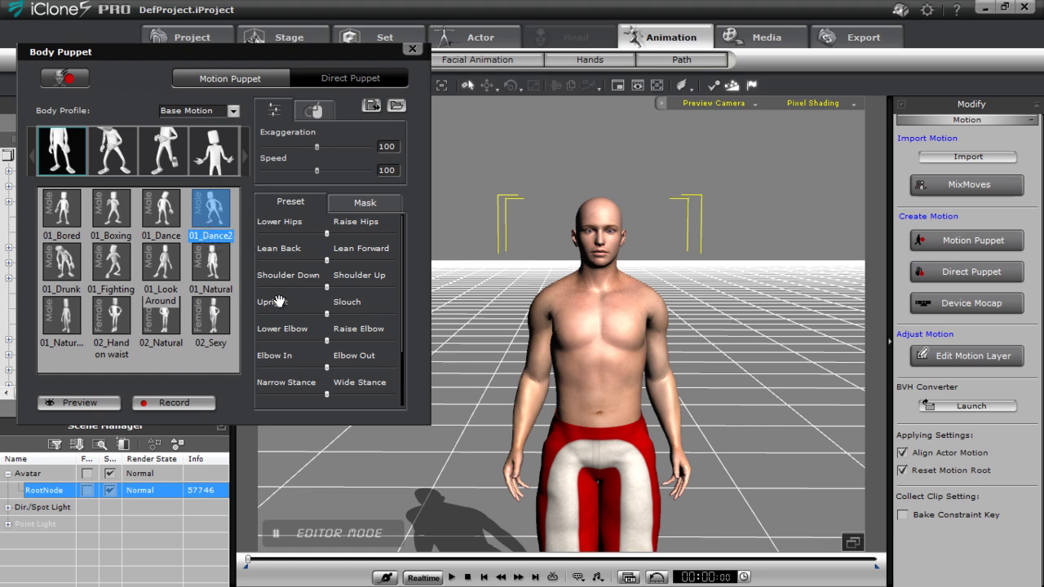
Set the body puppet's Exaggeration to 32 and preview the 01_Dance2 motion with it.
drag(316, 146, 281, 147)
click(106, 400)
key(space)
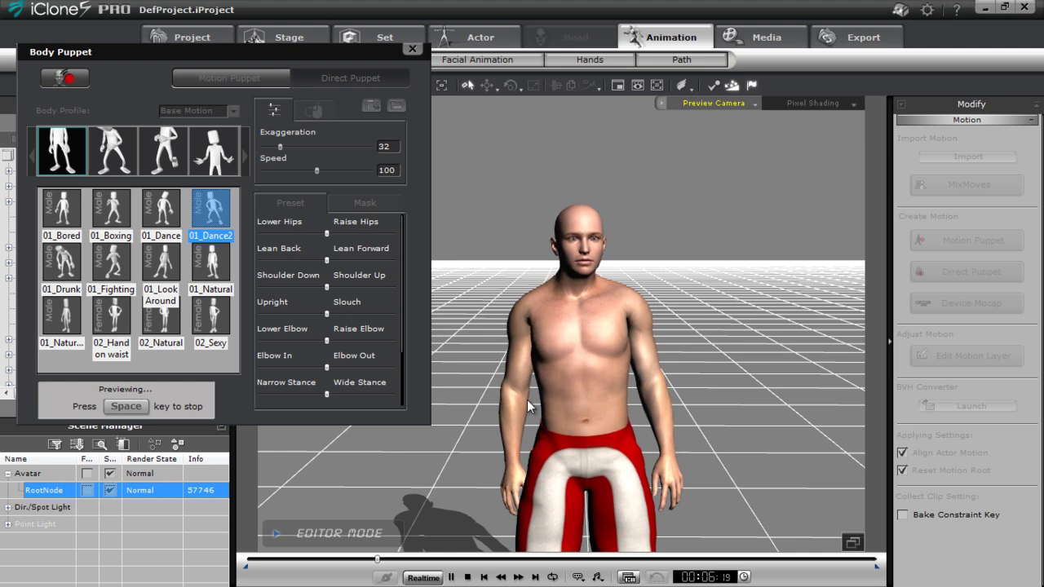
key(space)
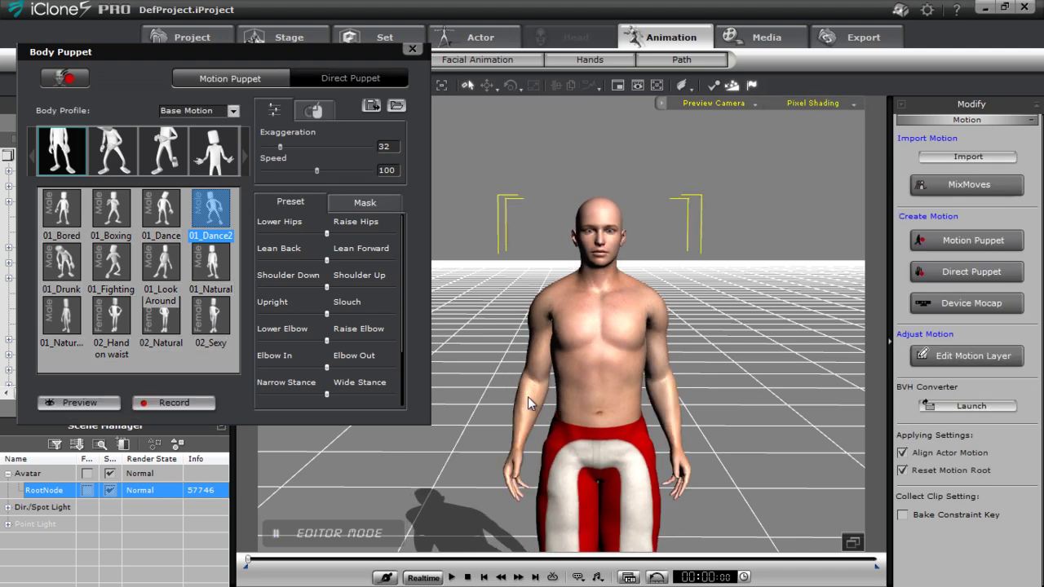